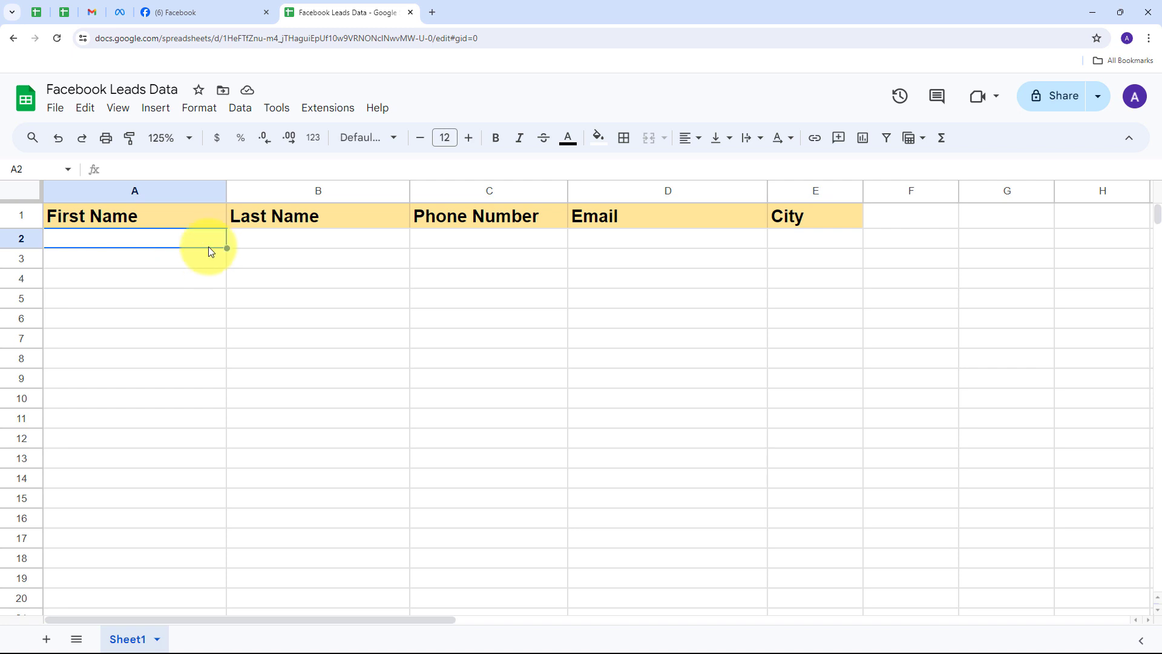
# Open the Pabbly Connect website in a new browser tab.
pyautogui.click(219, 11)
pyautogui.click(323, 13)
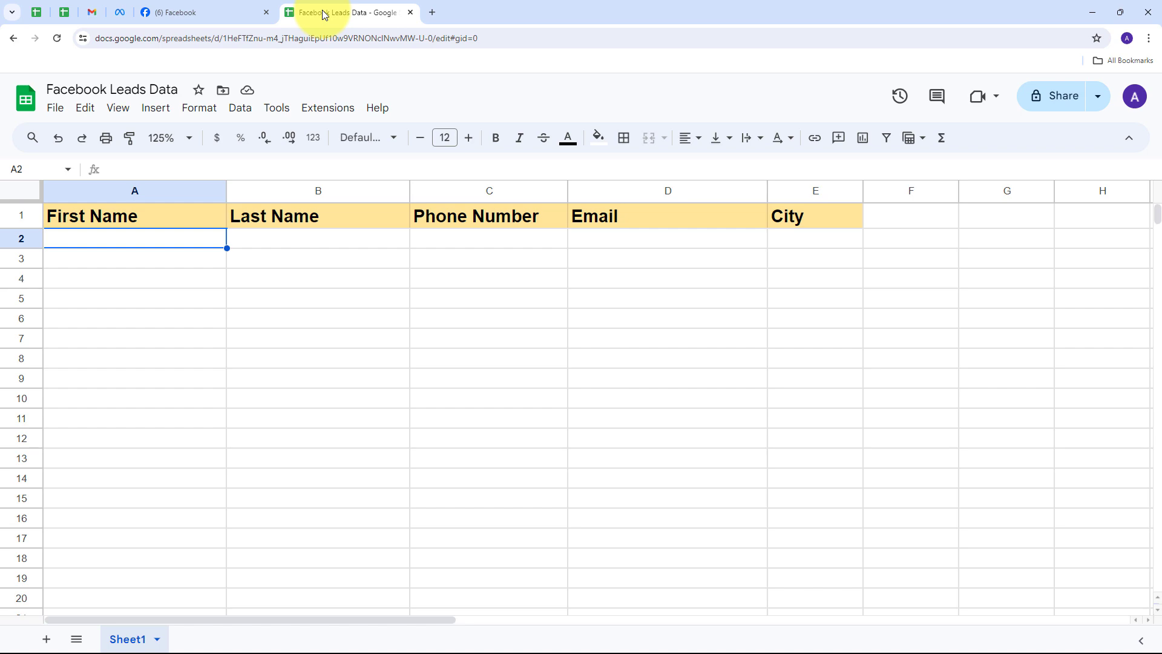
pyautogui.click(433, 12)
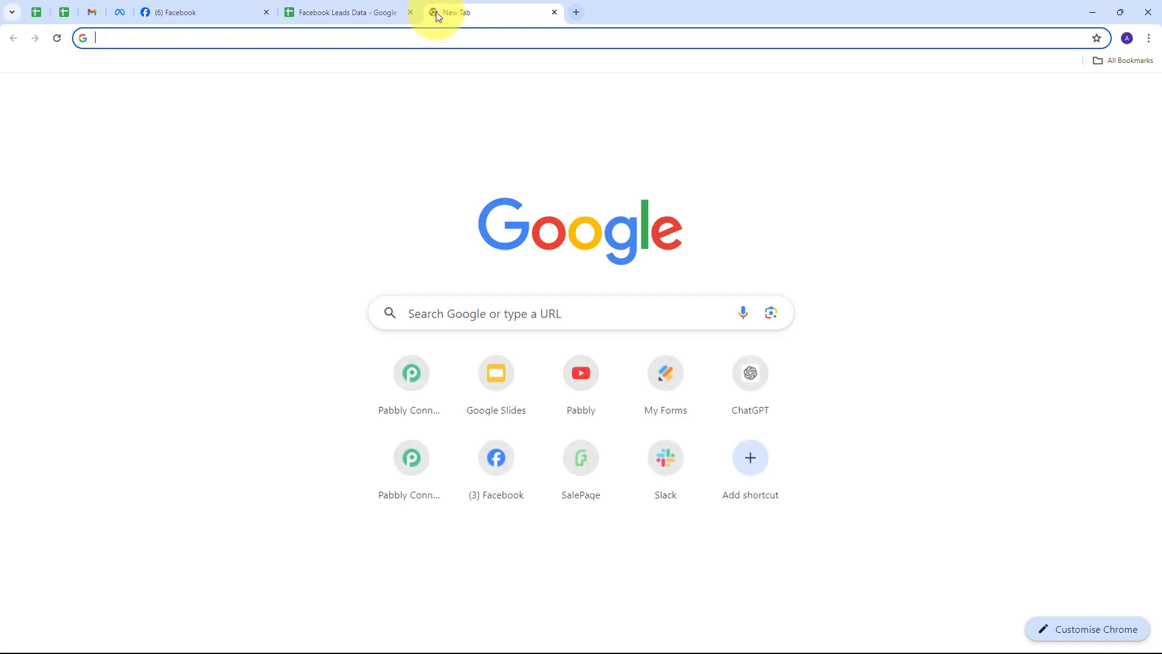
pyautogui.write('p')
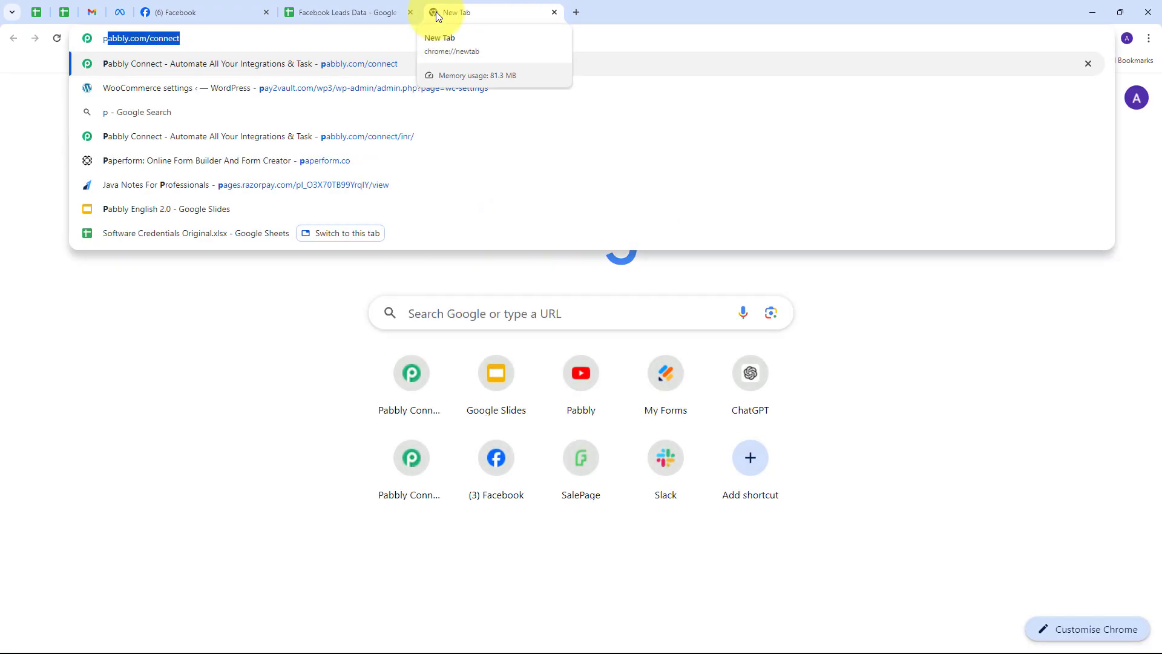
pyautogui.write('s')
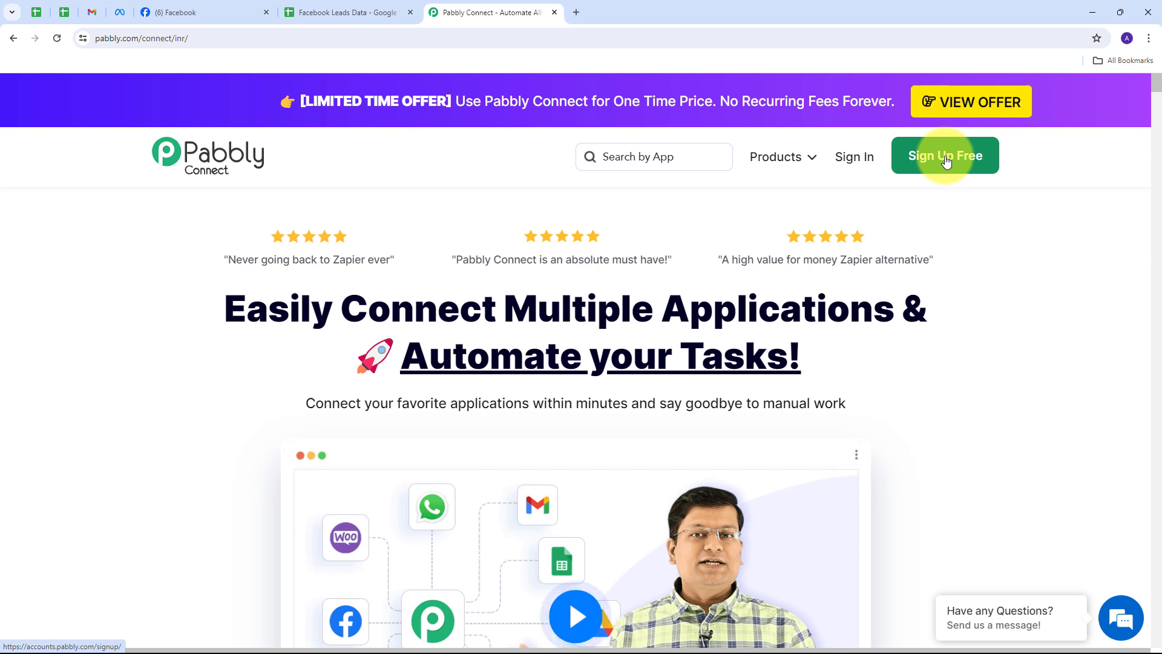
# Sign in and open Pabbly Connect from the list of Pabbly apps.
pyautogui.click(852, 159)
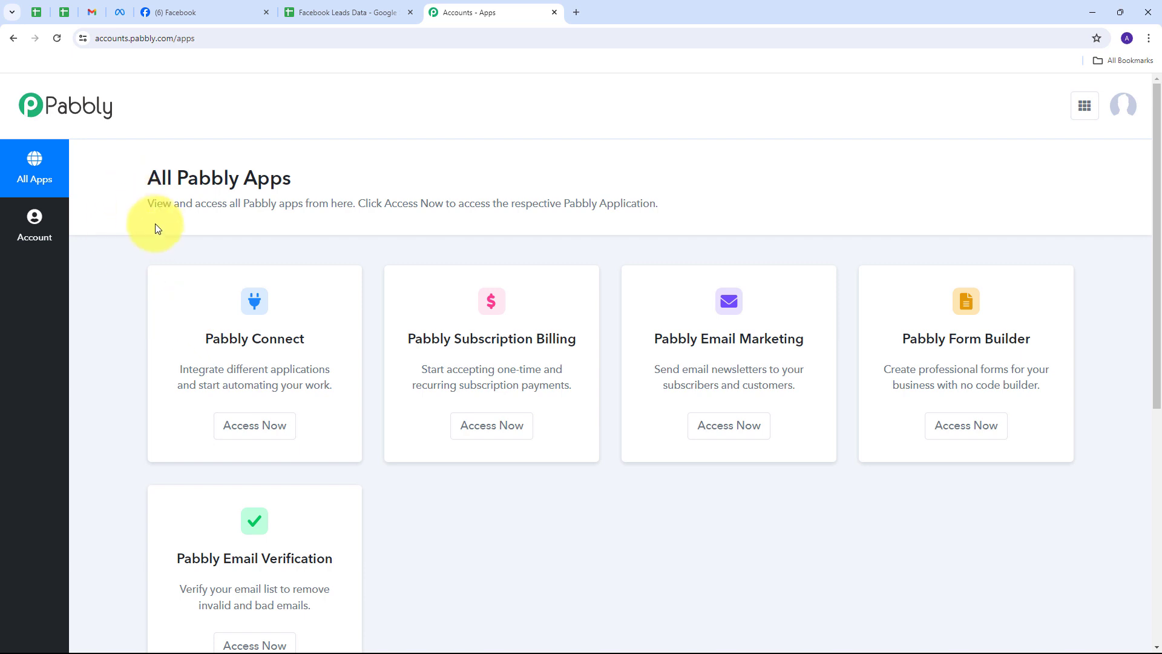
pyautogui.scroll(-1, 158, 231)
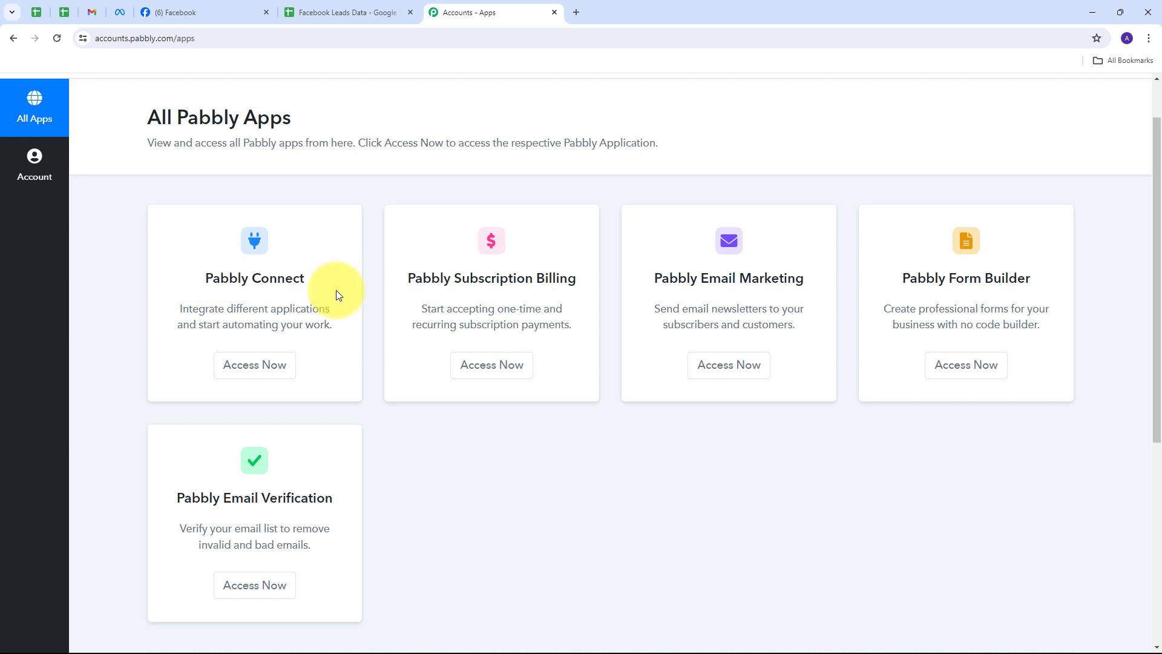
pyautogui.click(254, 366)
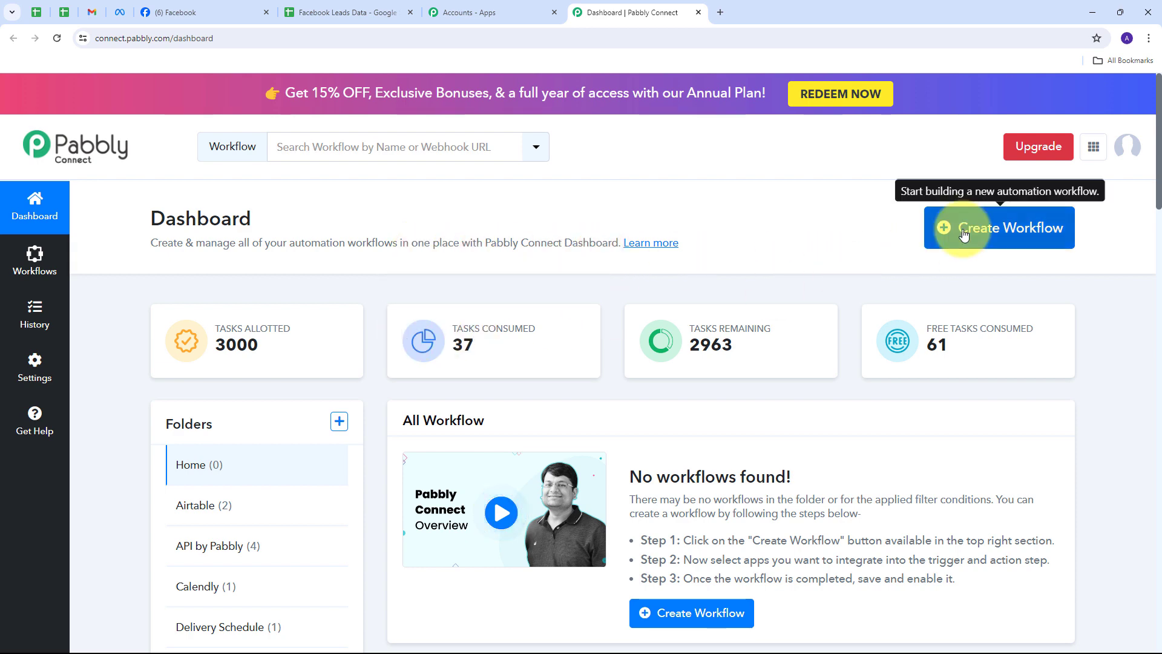
# Create a workflow named "Add Facebook Lead Ads Lead in Google Sheets" in the Facebook Lead ads folder.
pyautogui.click(939, 226)
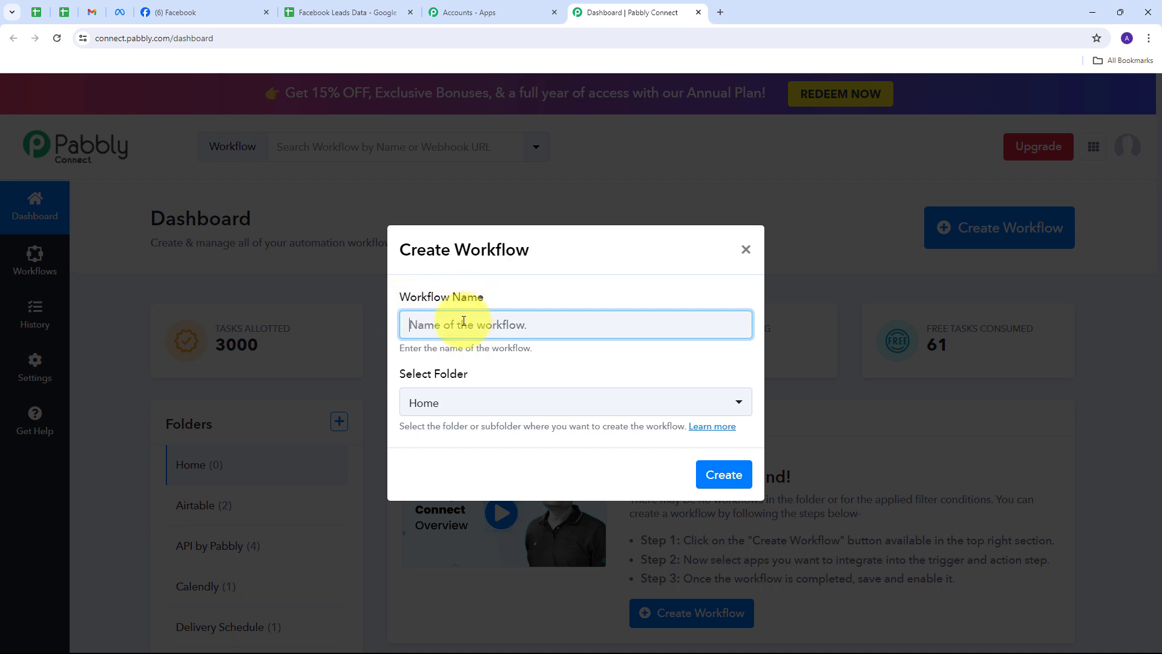
pyautogui.write('Add Facebook Lead Ads Lead in Google Sheets')
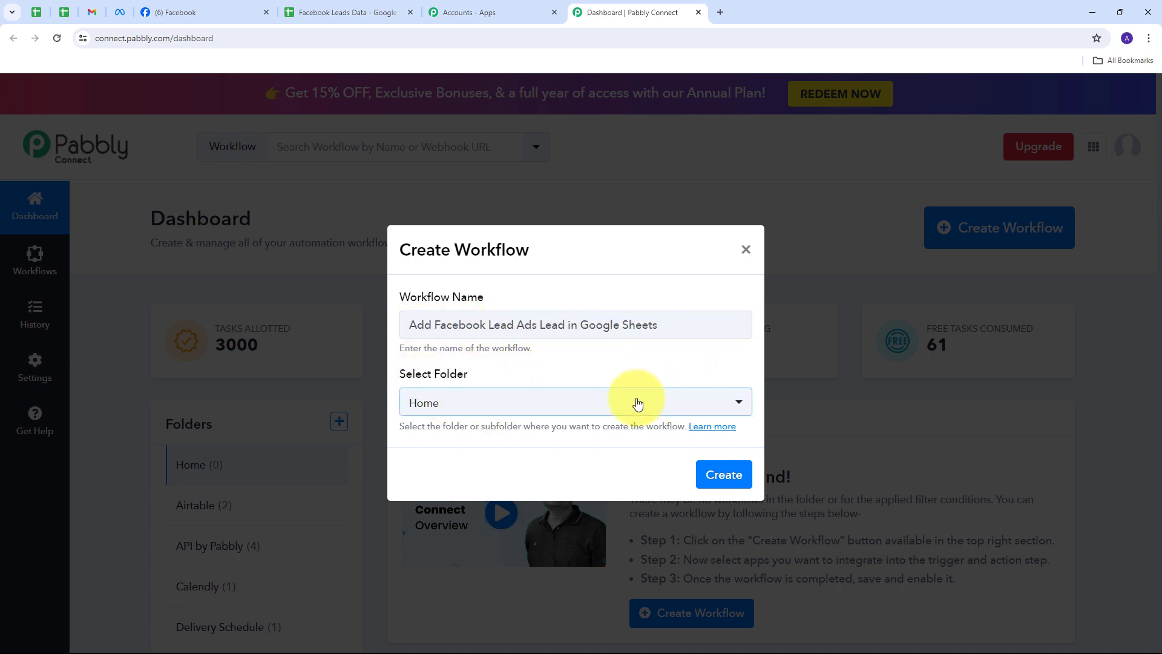
pyautogui.click(587, 402)
pyautogui.scroll(-4, 453, 263)
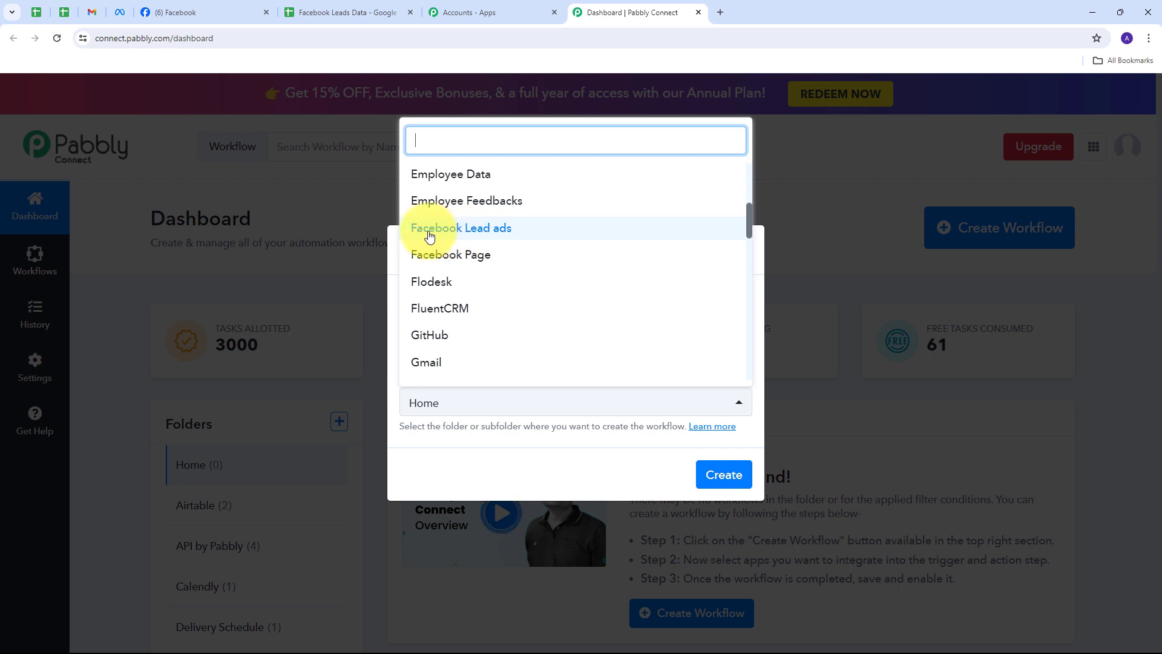
pyautogui.click(477, 235)
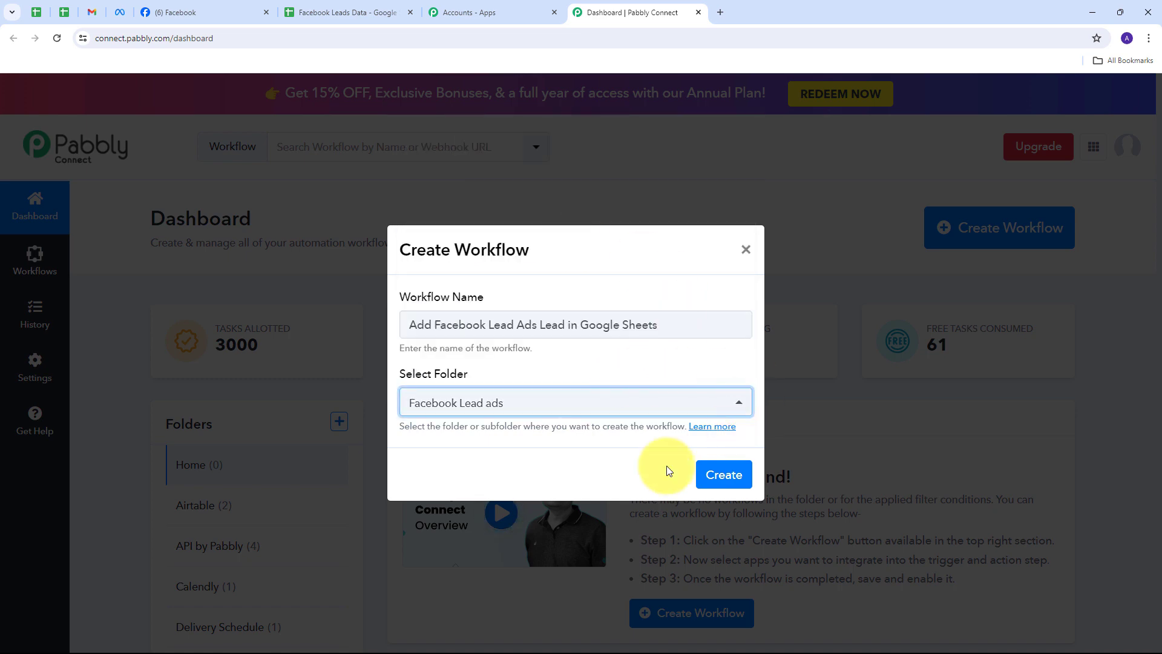
pyautogui.click(705, 474)
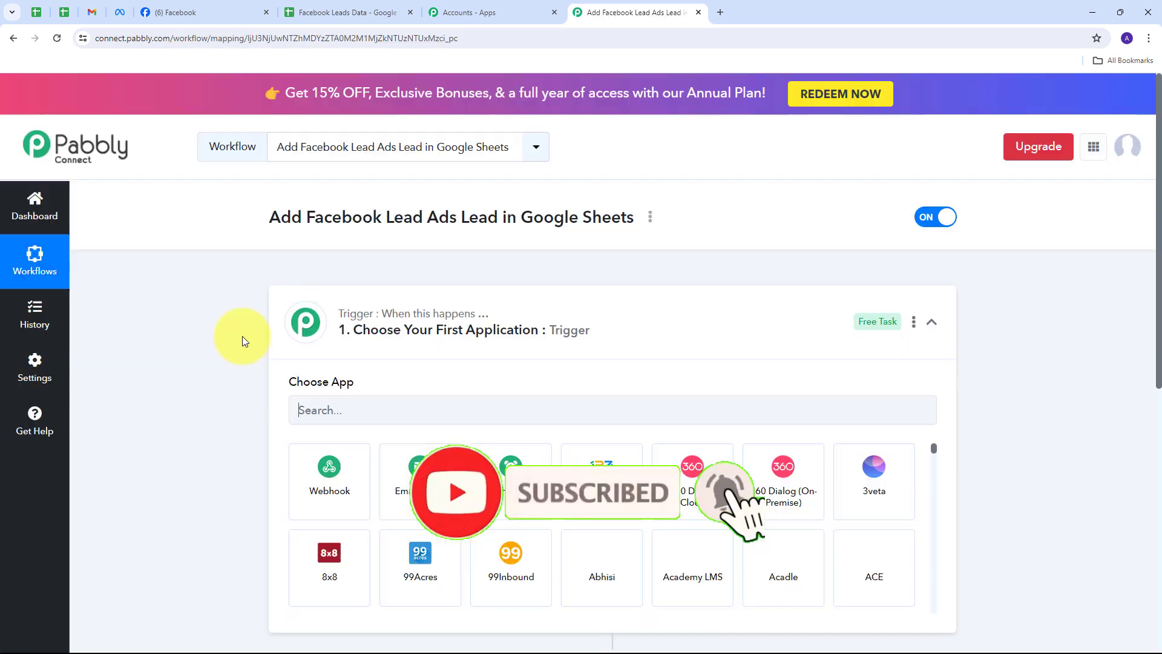
# Set the trigger app to Facebook Lead Ads with the New Lead (Instant) trigger event.
pyautogui.scroll(-1, 210, 323)
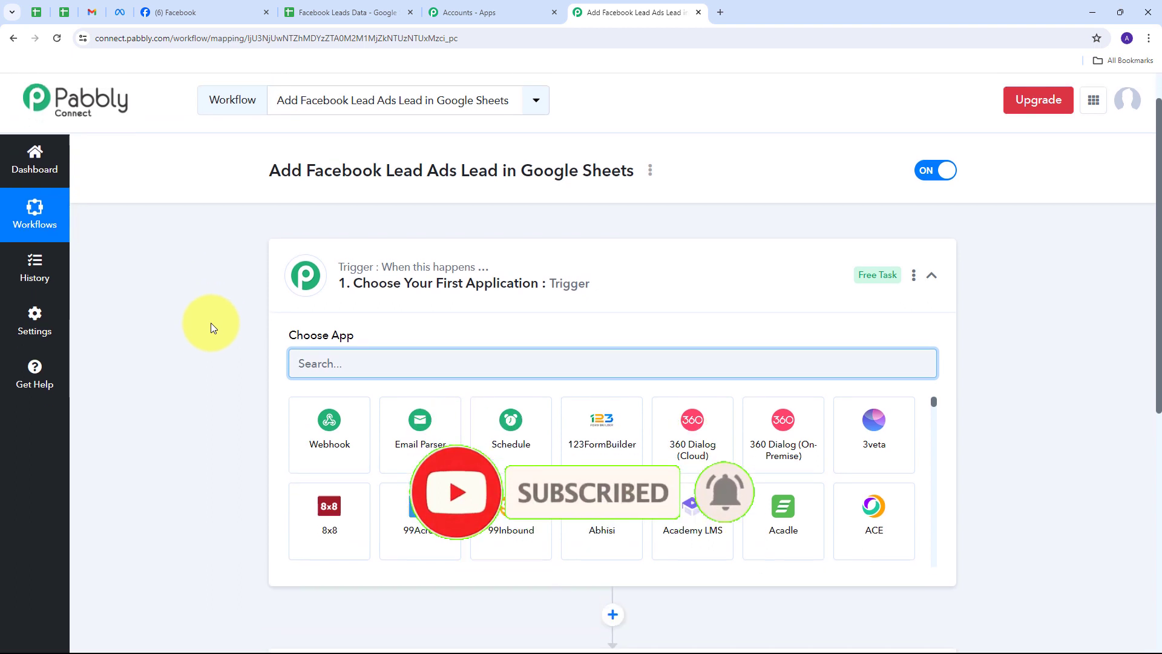
pyautogui.scroll(1, 211, 328)
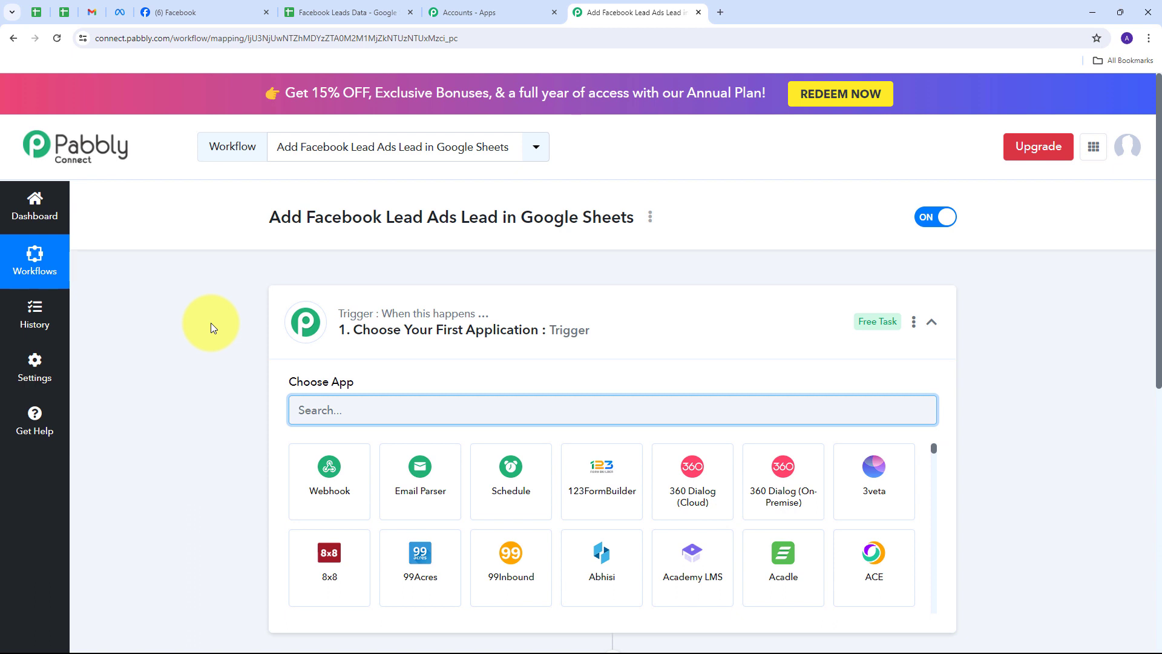
pyautogui.scroll(-3, 211, 325)
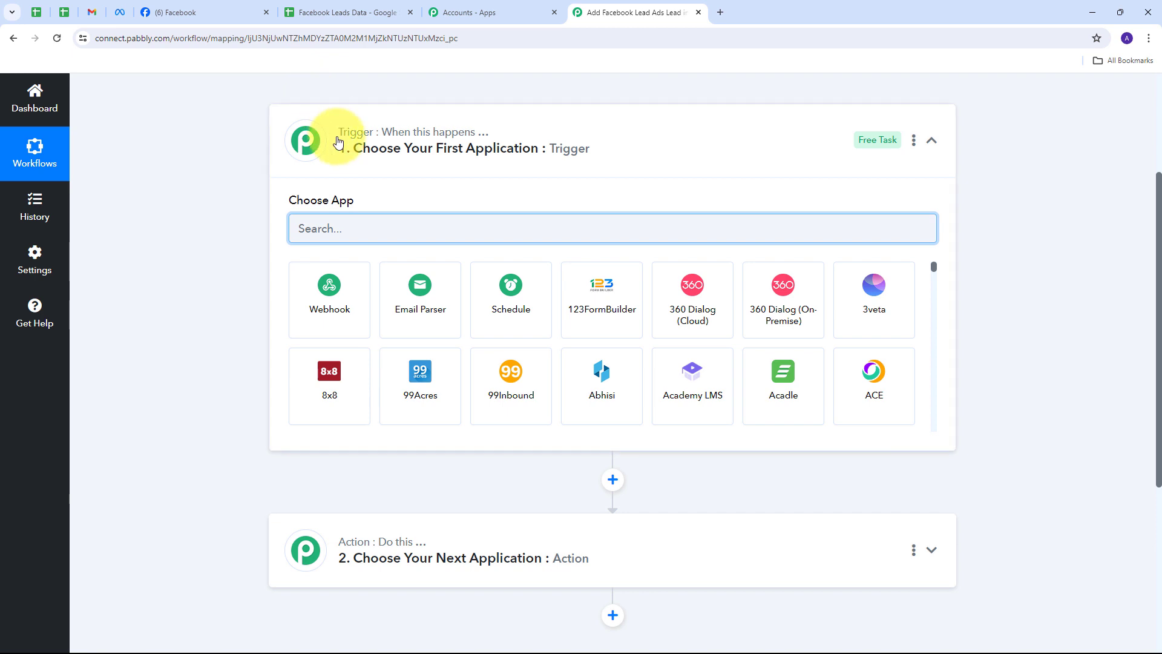
pyautogui.moveTo(365, 140)
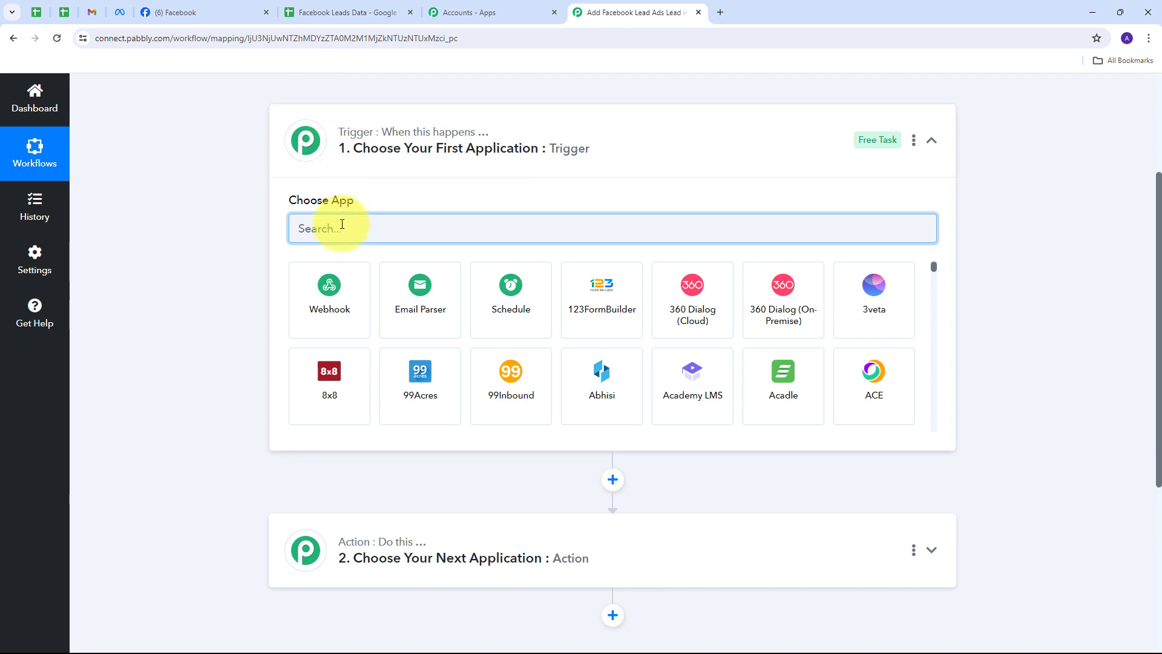
pyautogui.write('Facebook Lead Ads')
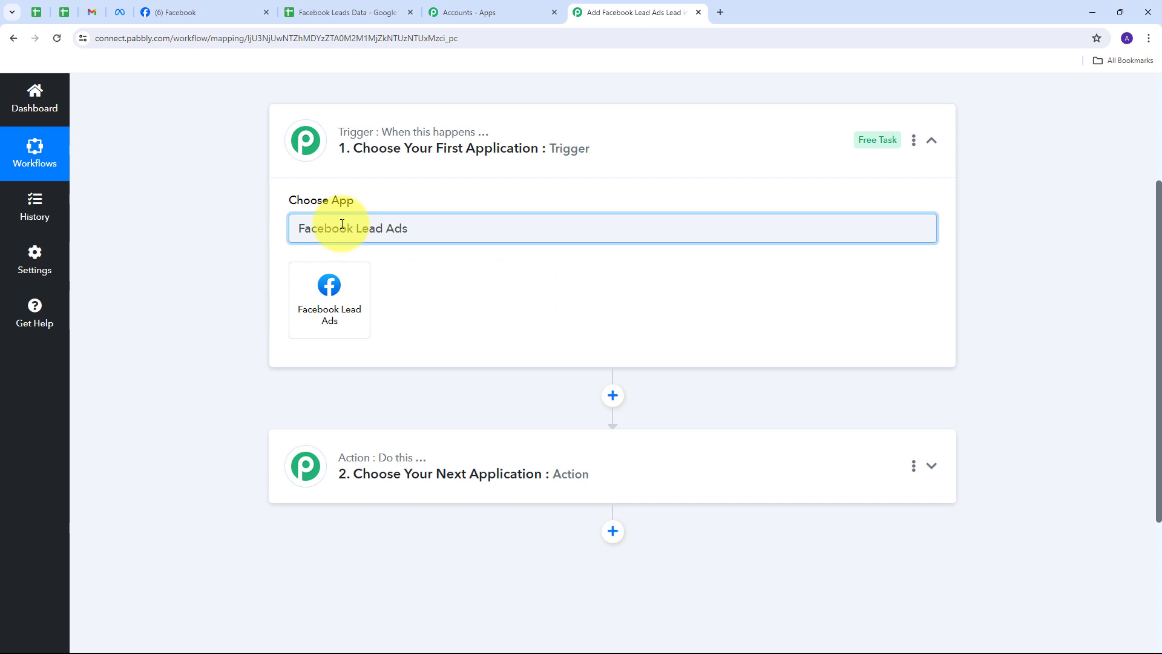
pyautogui.click(329, 284)
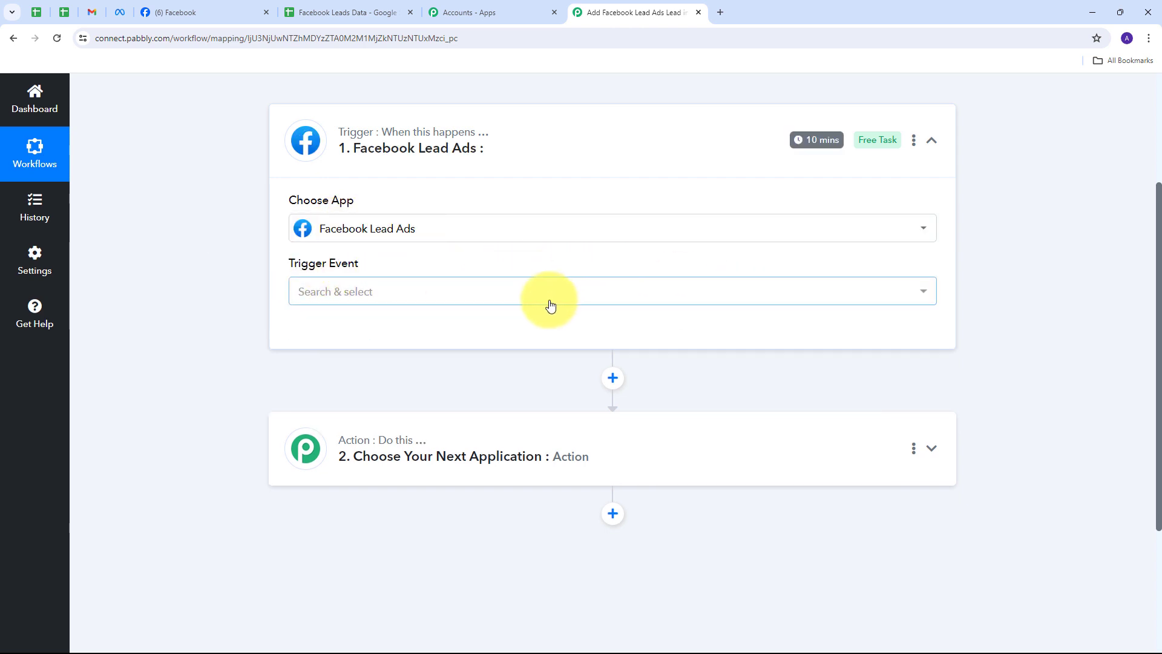
pyautogui.click(502, 300)
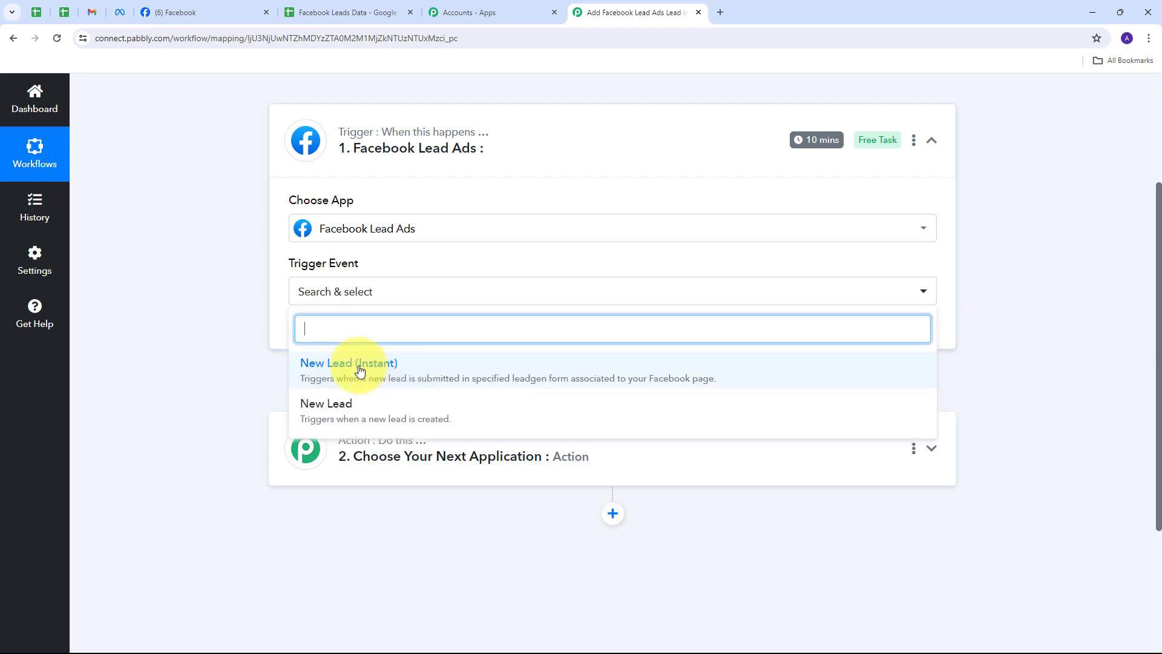
pyautogui.click(359, 370)
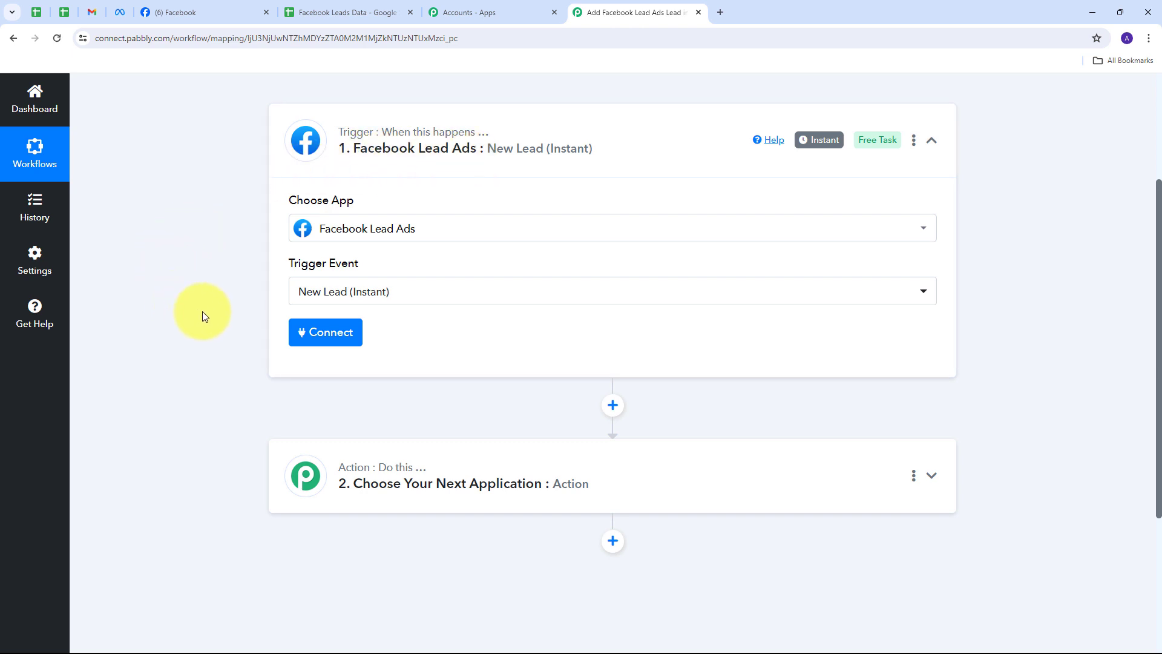
# Add a new Facebook Lead Ads connection and authorize it with the Facebook account.
pyautogui.click(310, 332)
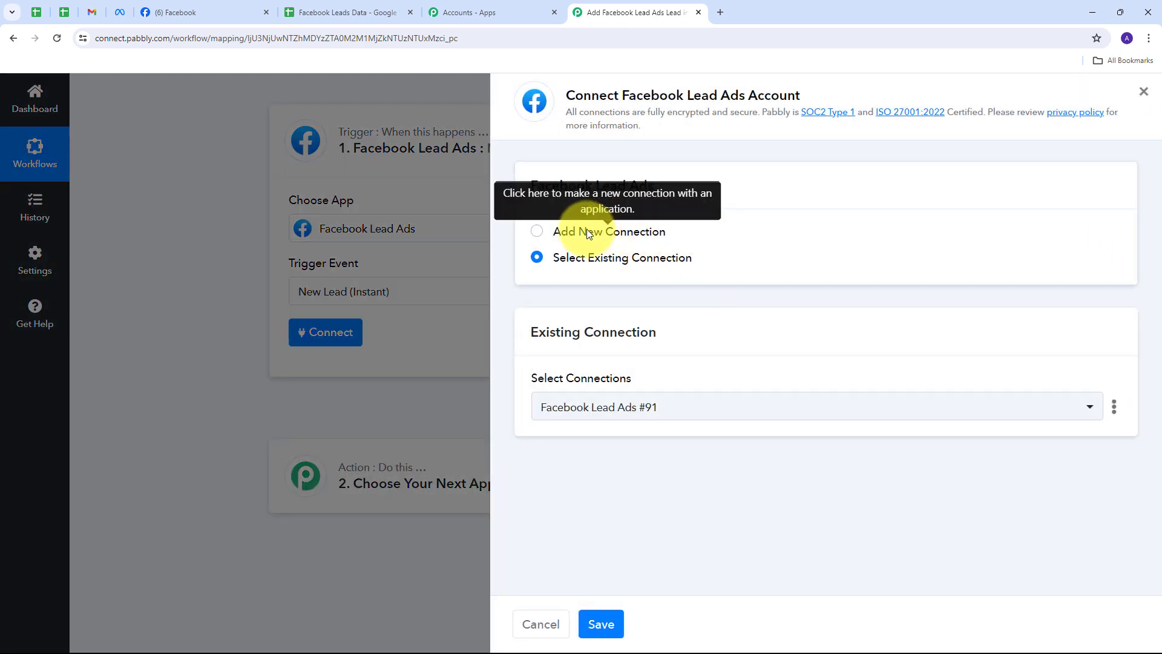
pyautogui.click(587, 233)
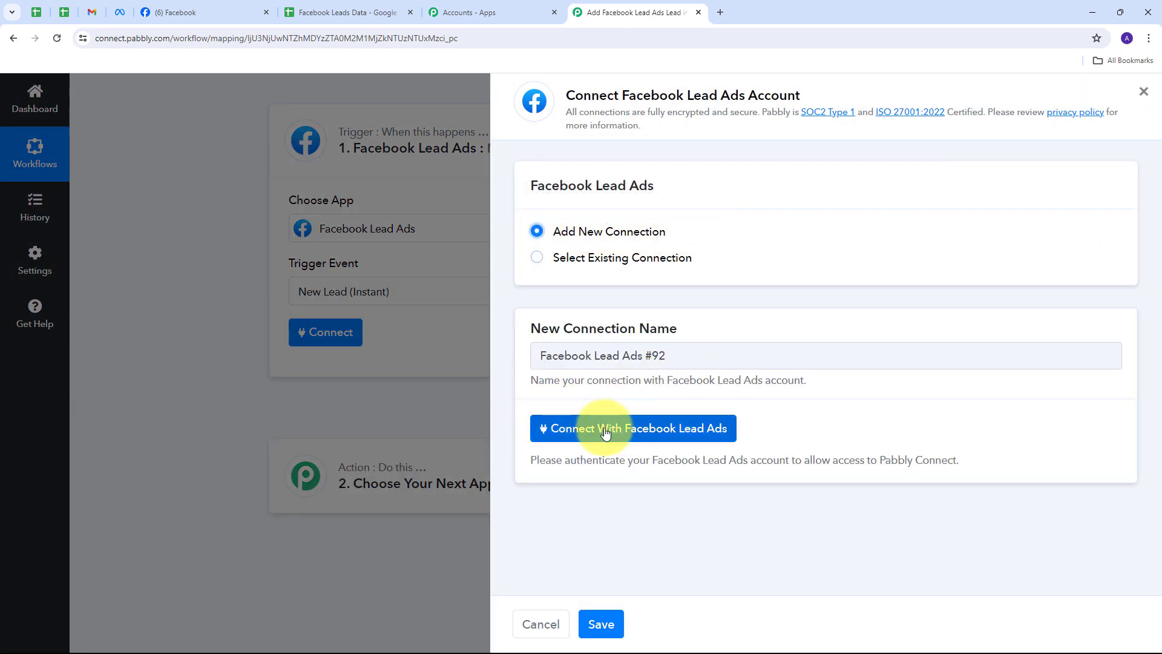
pyautogui.click(629, 430)
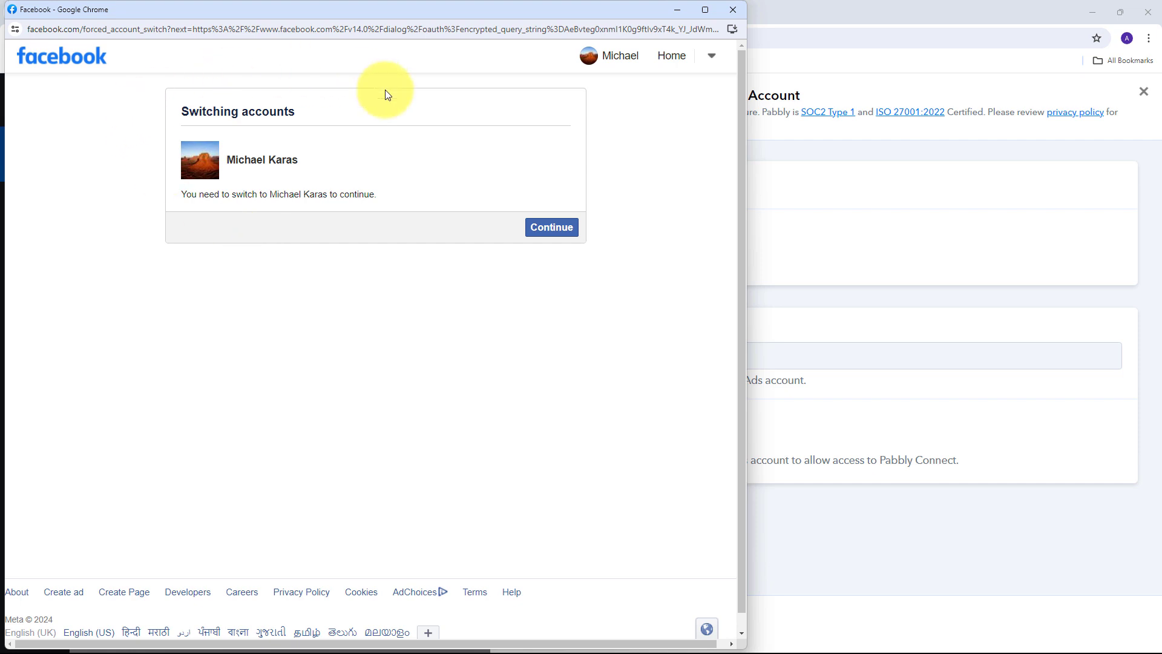
pyautogui.click(541, 228)
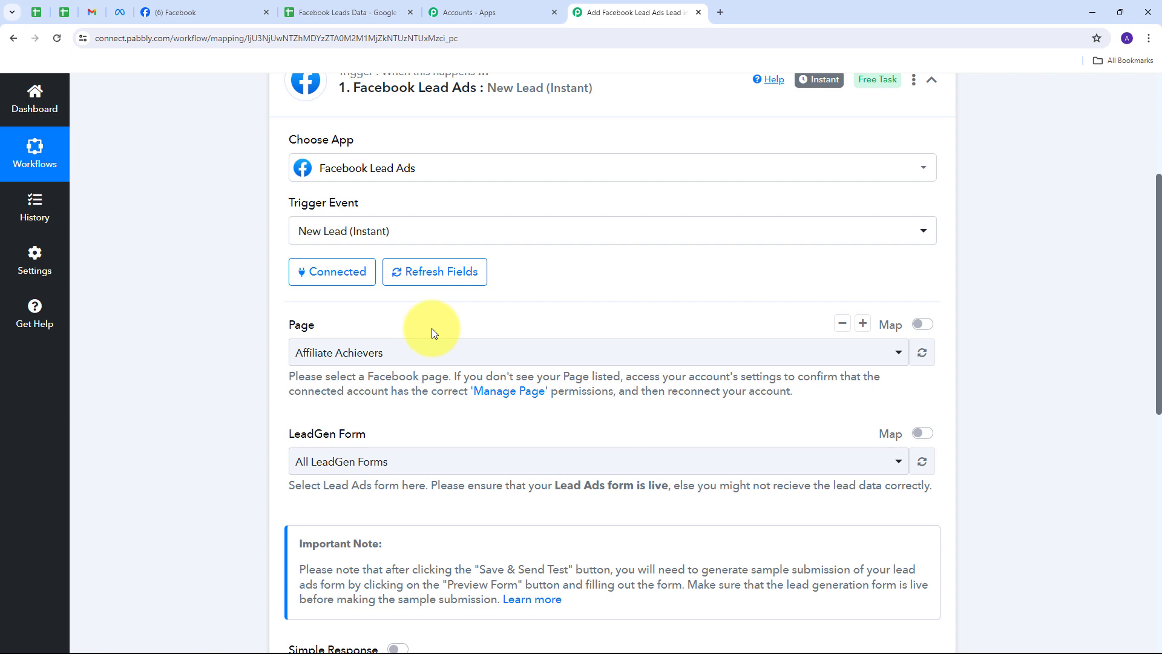
# Check the Facebook page's name, then select the Pabbly Connect page for the trigger.
pyautogui.click(183, 14)
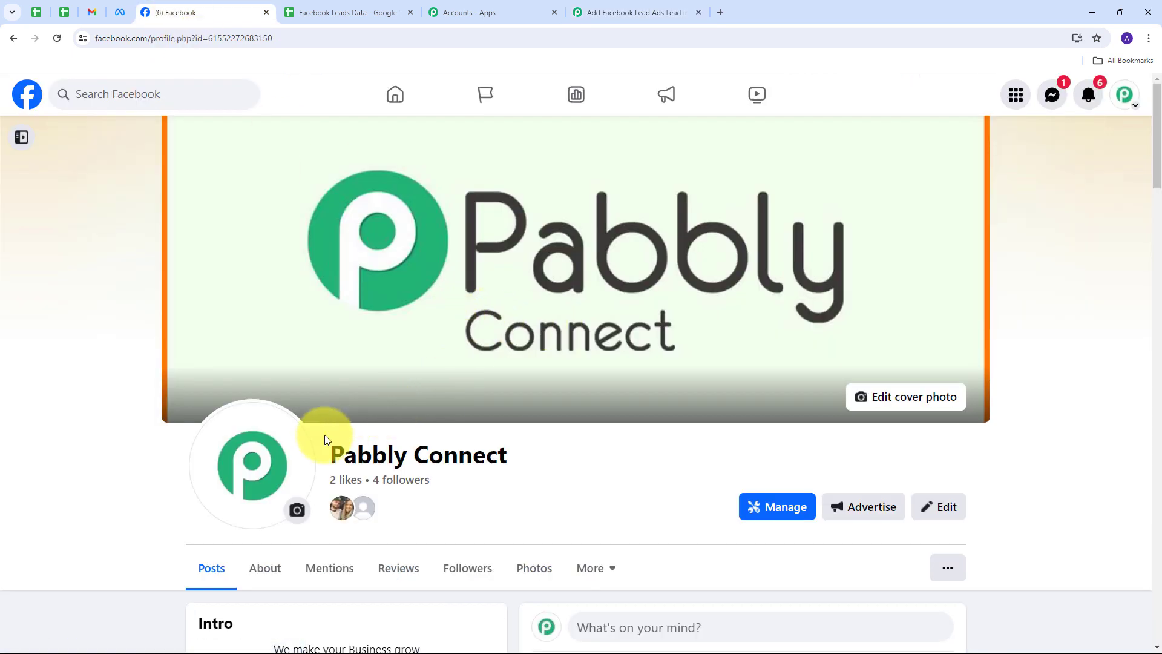
pyautogui.moveTo(323, 447); pyautogui.dragTo(536, 460)
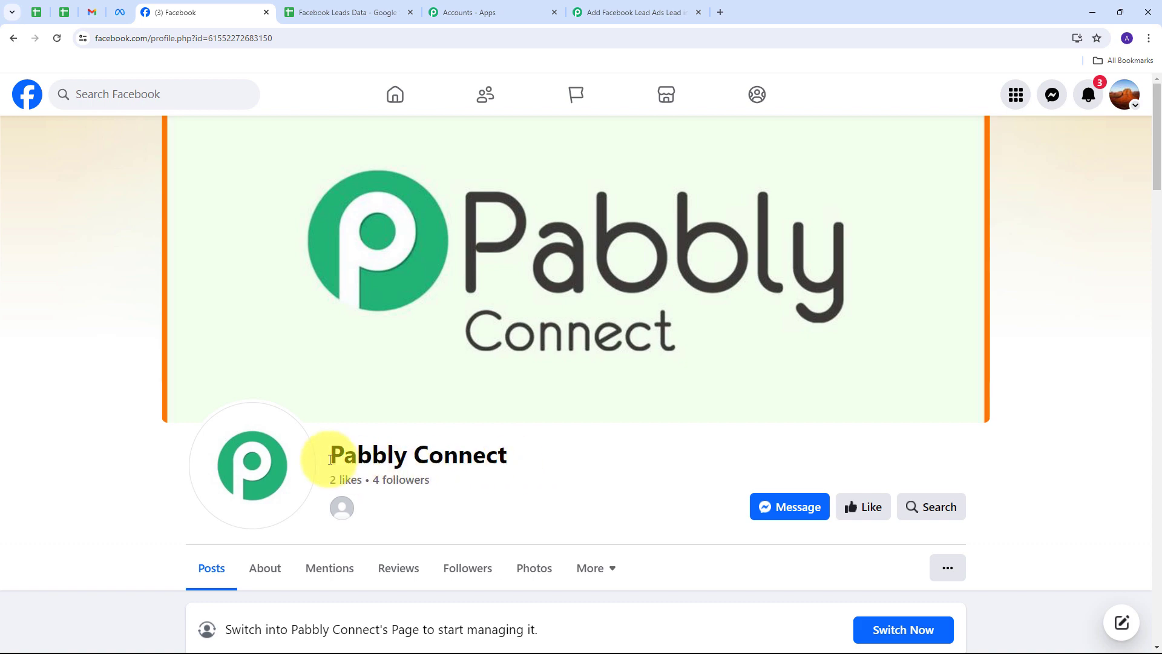
pyautogui.click(614, 12)
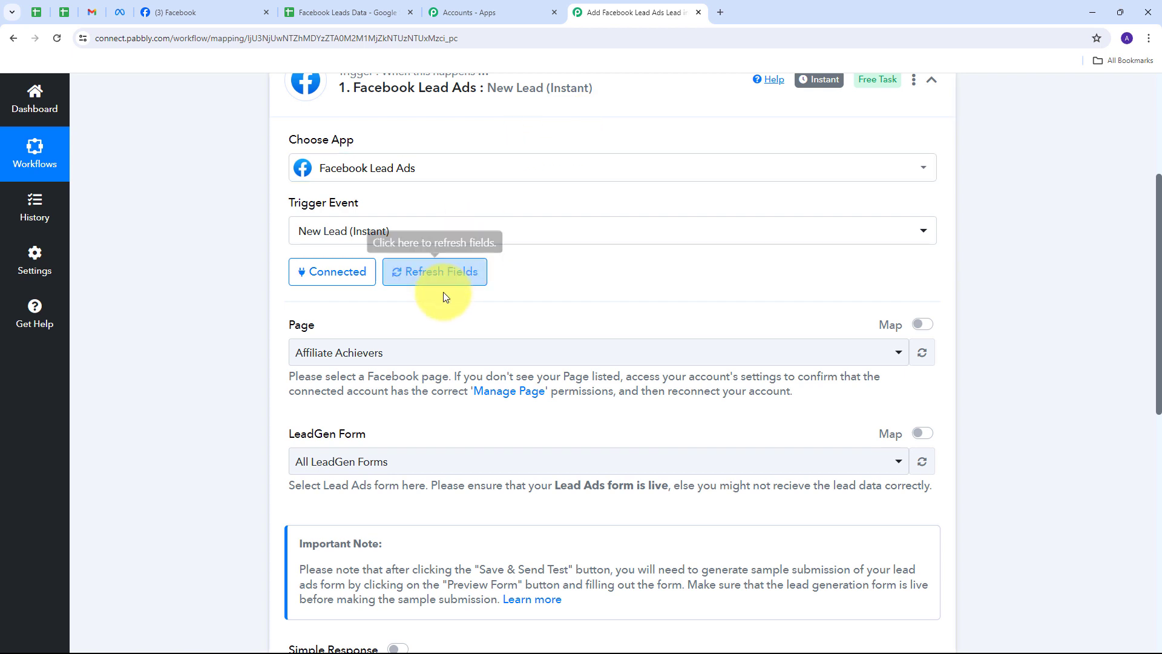
pyautogui.click(714, 353)
pyautogui.scroll(-5, 446, 446)
pyautogui.scroll(5, 446, 446)
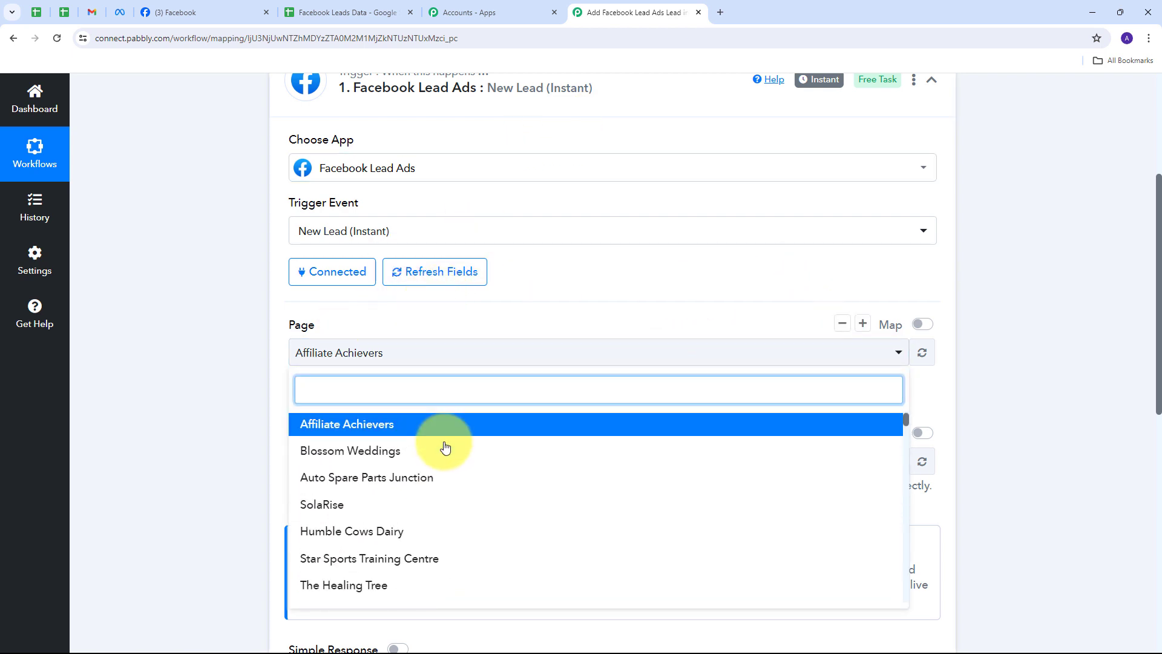
pyautogui.scroll(-5, 445, 447)
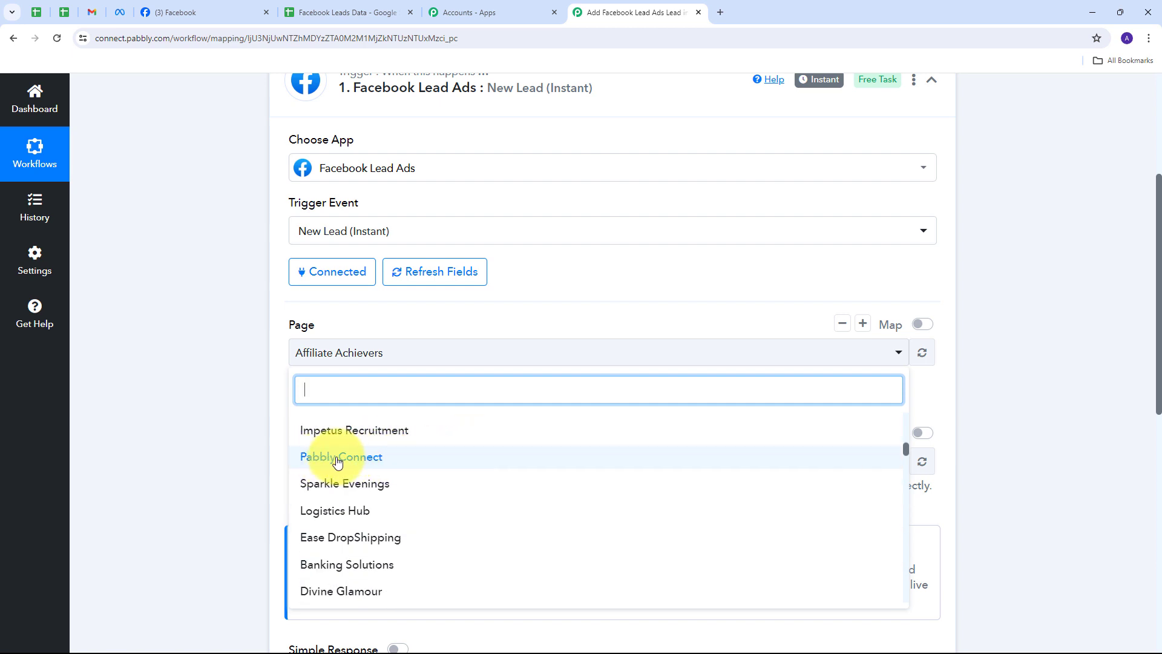
pyautogui.click(385, 464)
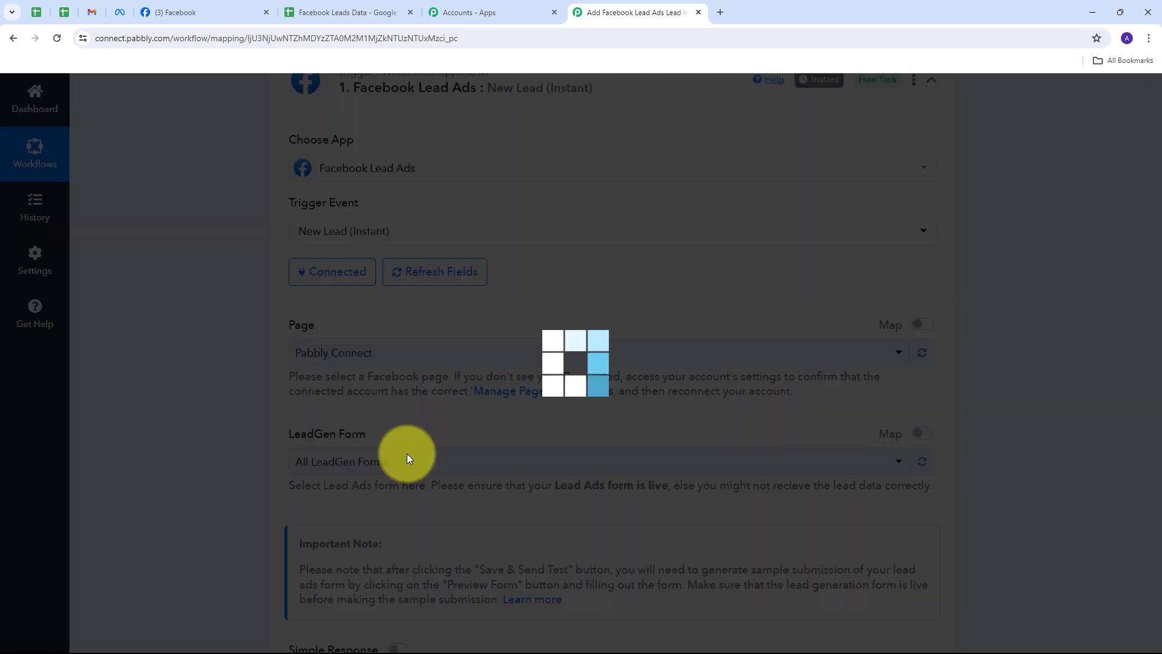
# Set the LeadGen Form to All LeadGen Forms.
pyautogui.scroll(-1, 524, 317)
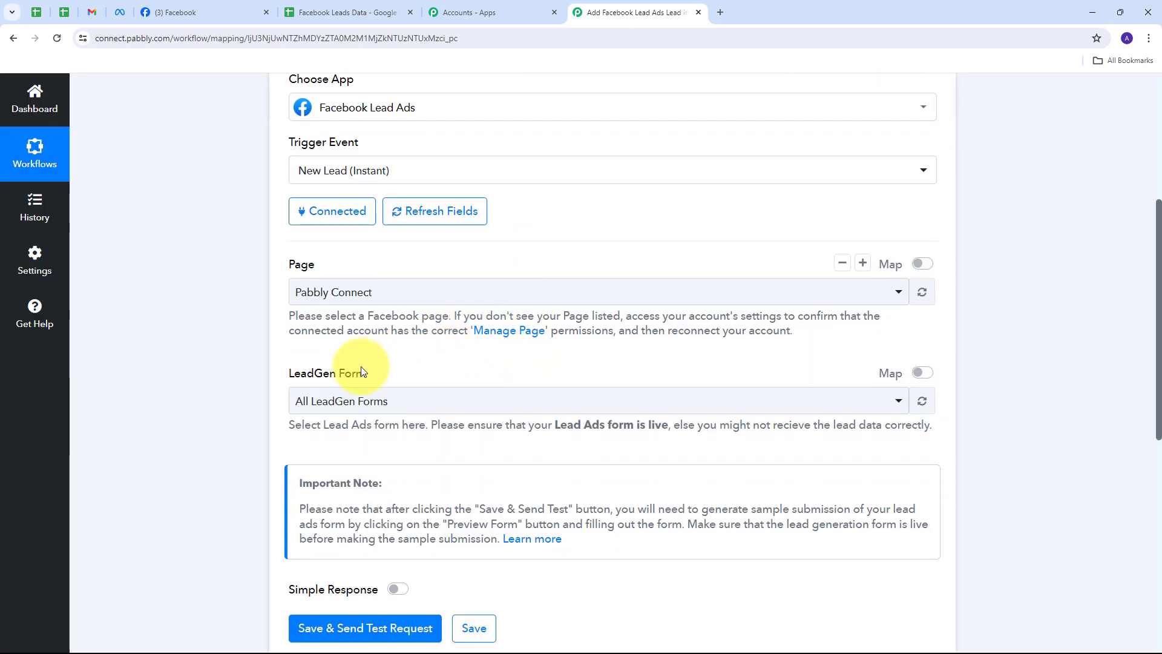
pyautogui.scroll(-1, 578, 353)
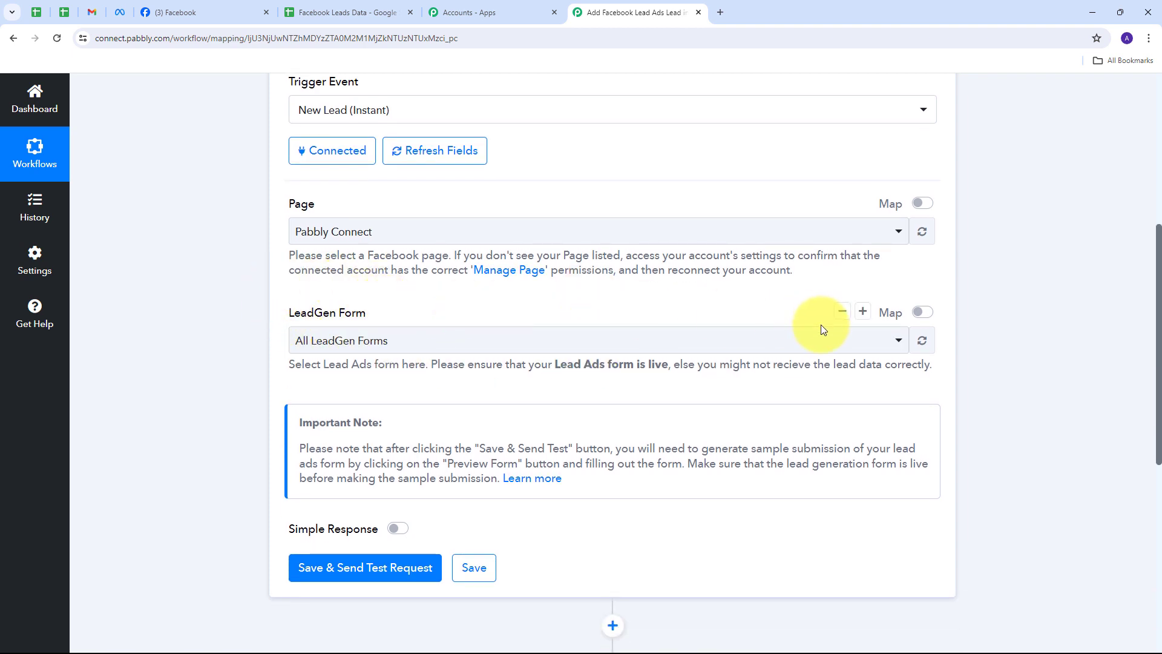
pyautogui.click(746, 343)
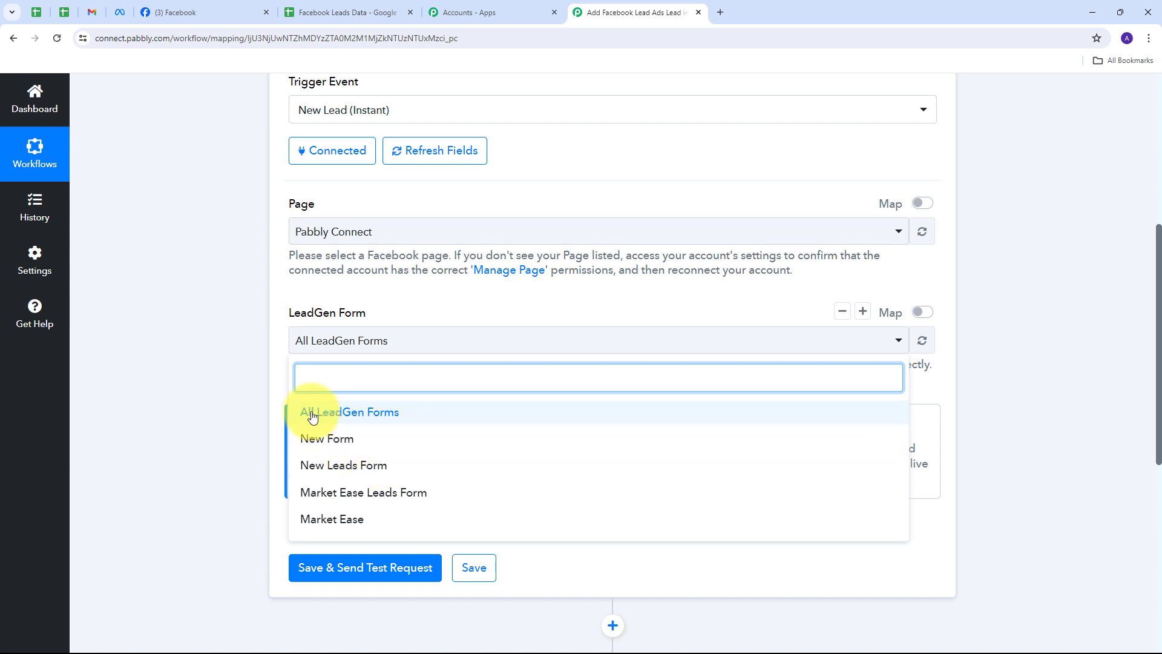
pyautogui.click(388, 417)
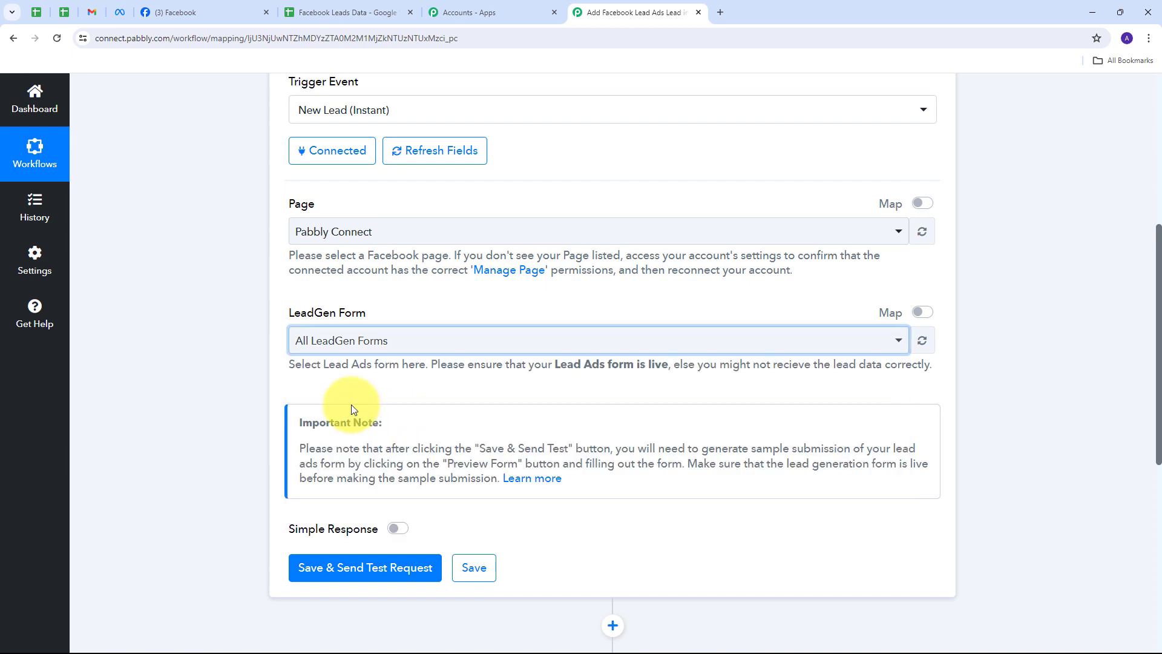
pyautogui.scroll(-1, 434, 379)
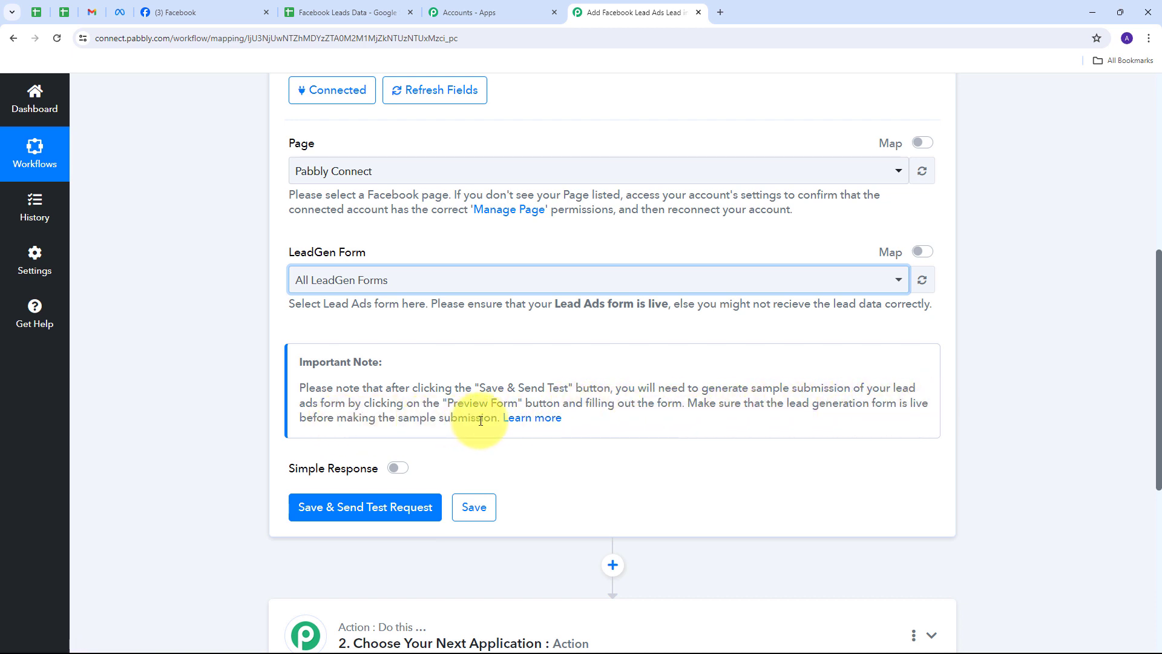
# Save the trigger and send a test request so it waits for a webhook response.
pyautogui.scroll(-2, 305, 381)
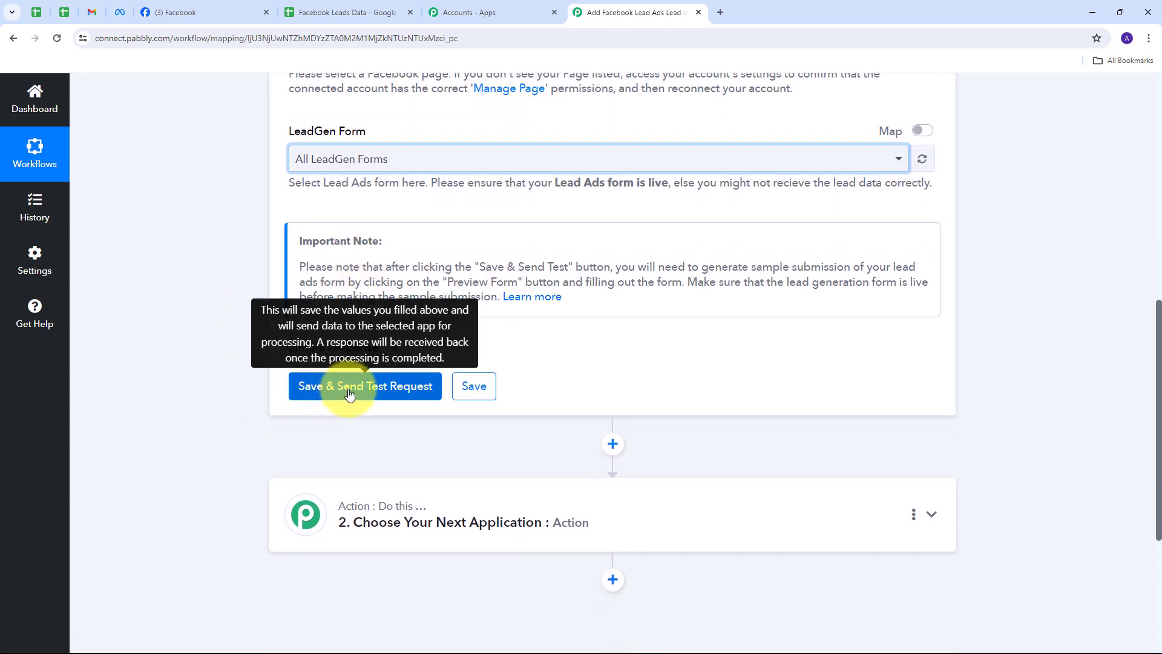
pyautogui.click(364, 390)
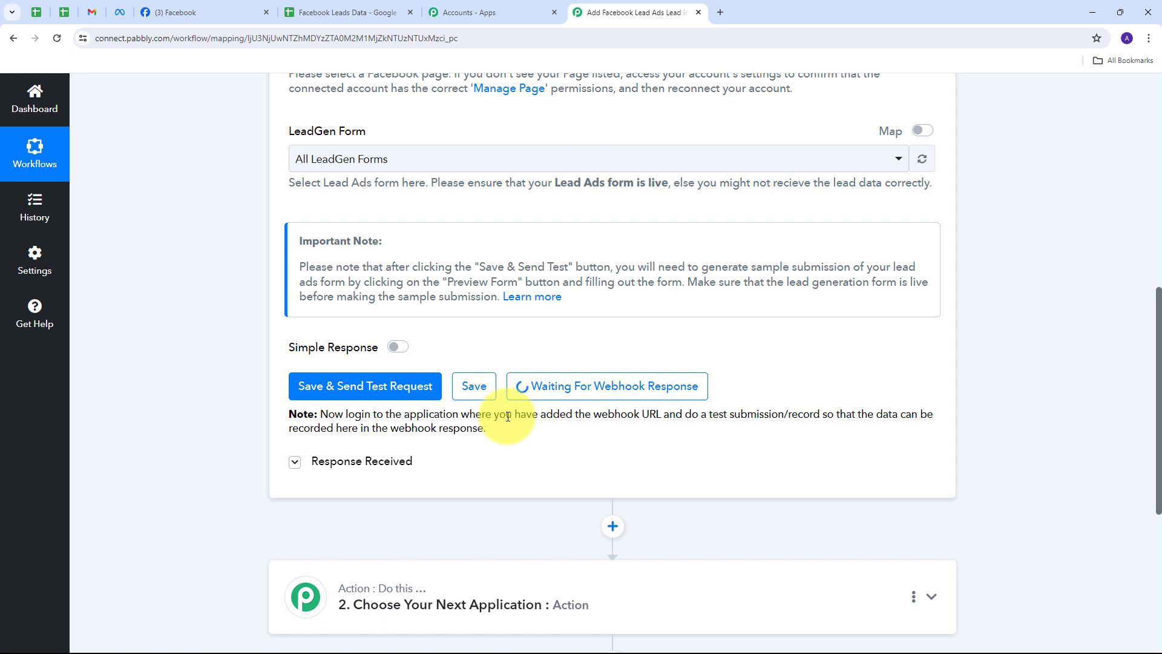
# Switch to Meta for Developers and open the Lead Ads RTU Debug Tool from the developer tools.
pyautogui.click(119, 15)
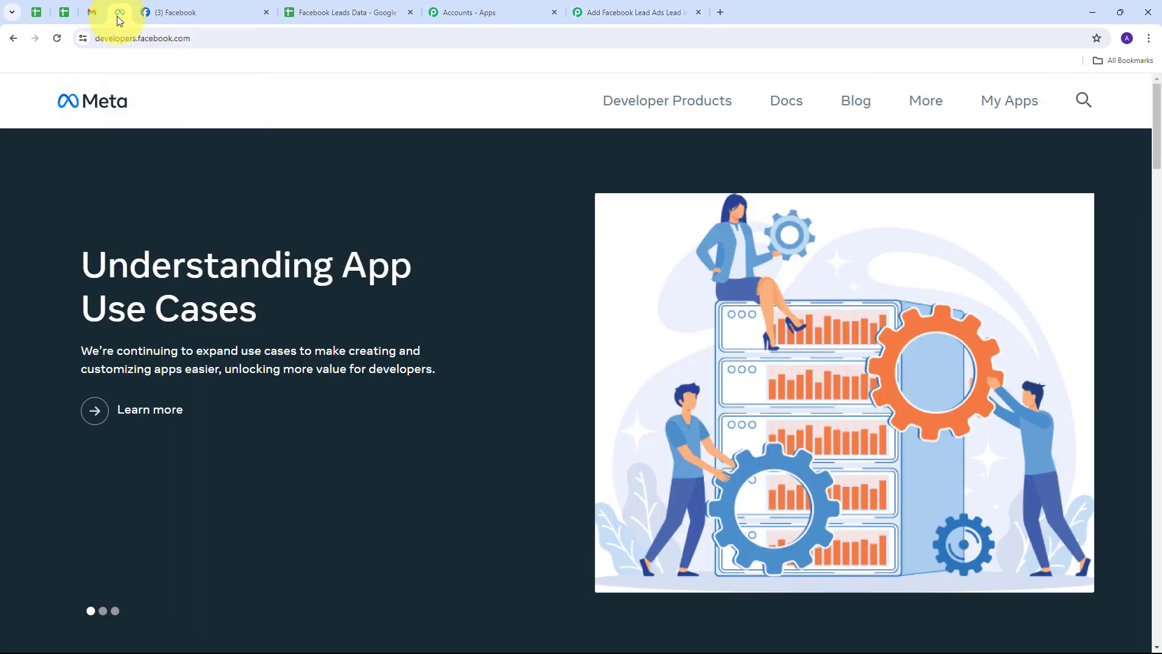
pyautogui.click(931, 110)
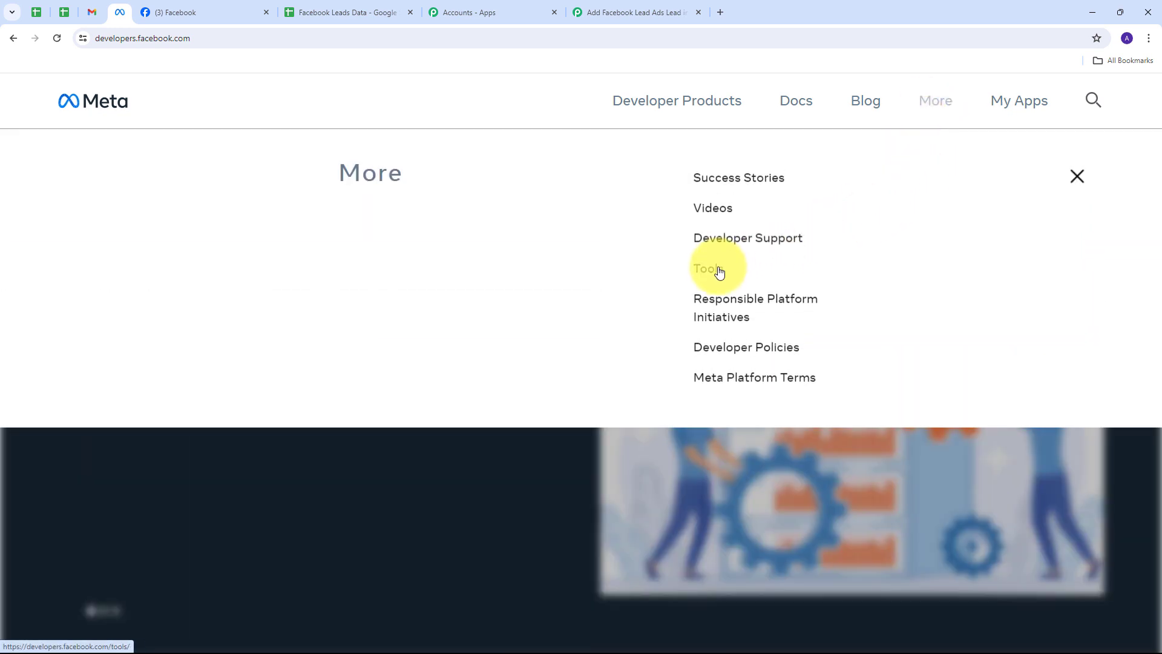
pyautogui.click(719, 270)
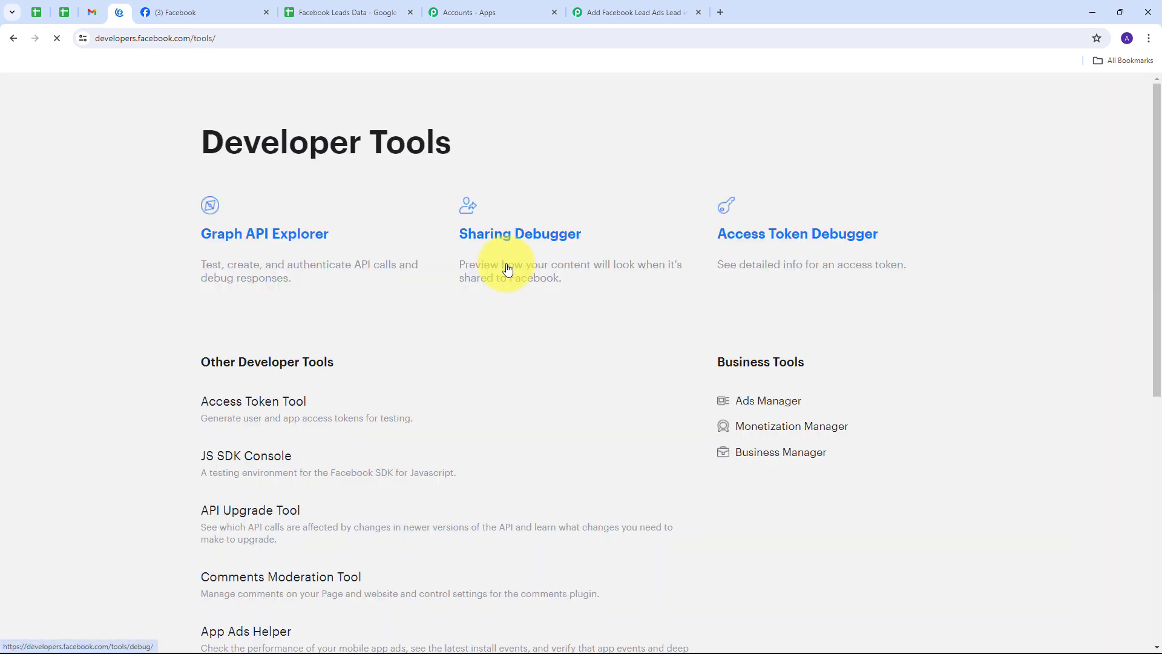
pyautogui.scroll(-5, 397, 264)
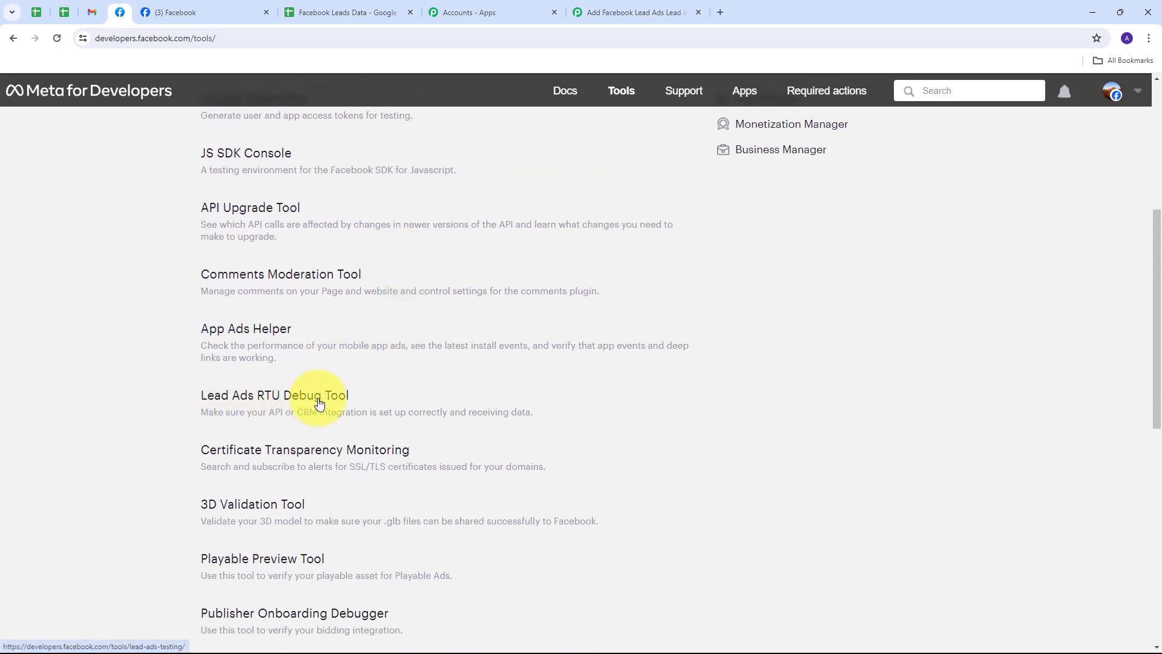
pyautogui.click(281, 401)
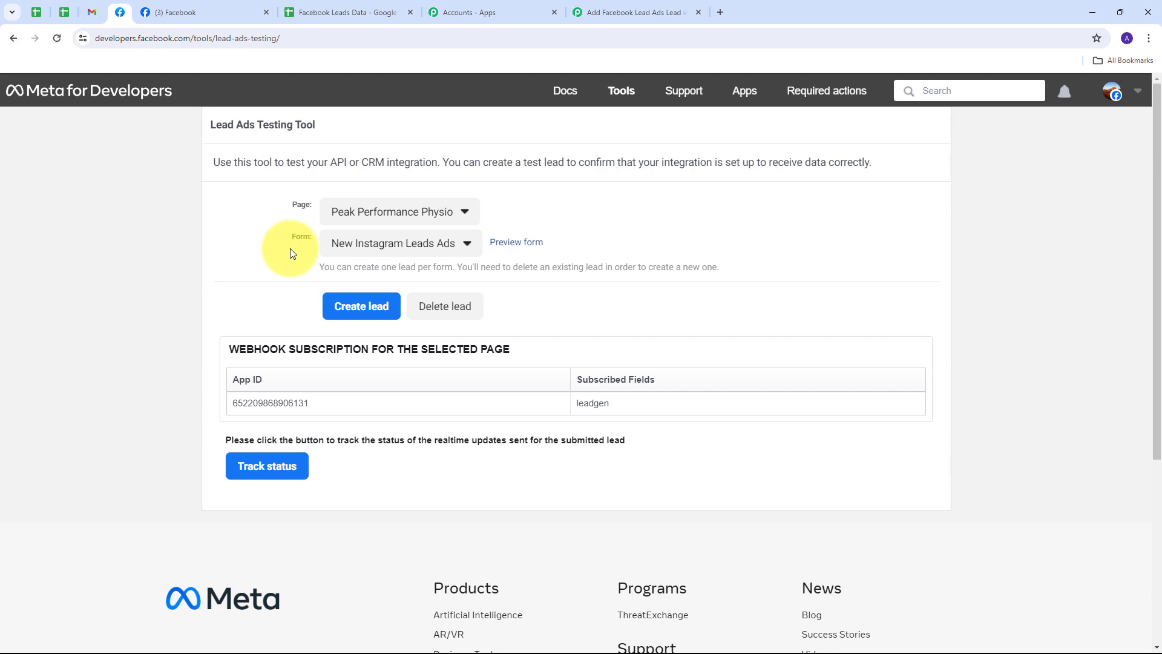
# Select the Pabbly Connect page in the Lead Ads Testing Tool and open the New Form preview.
pyautogui.click(465, 213)
pyautogui.scroll(-5, 446, 311)
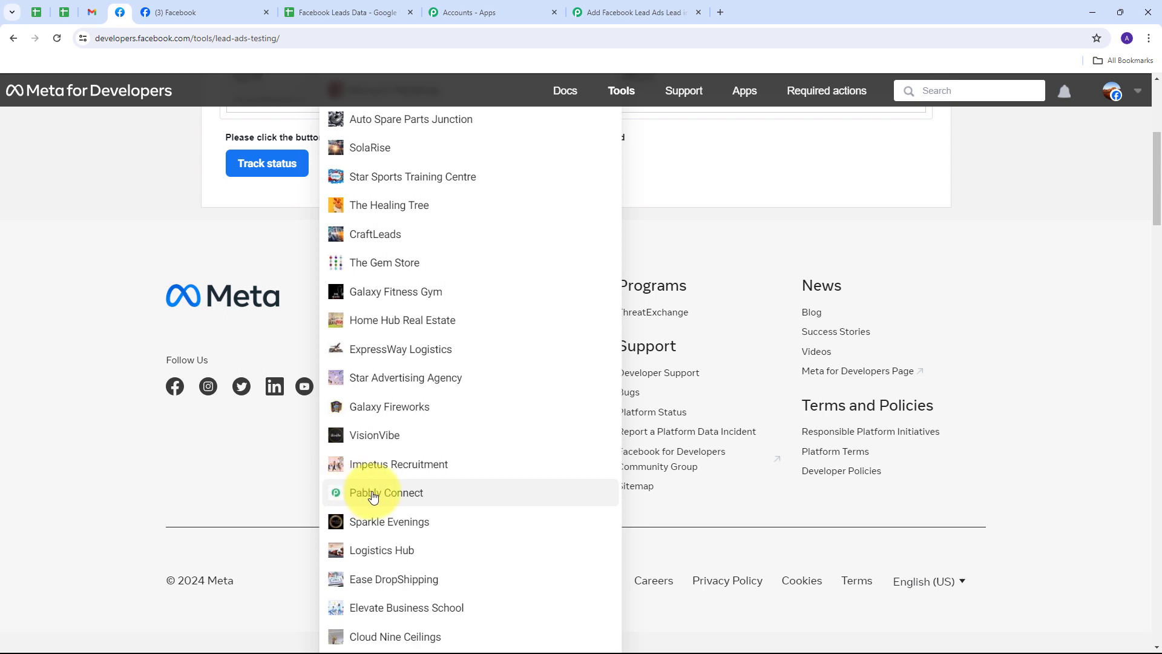
pyautogui.click(373, 494)
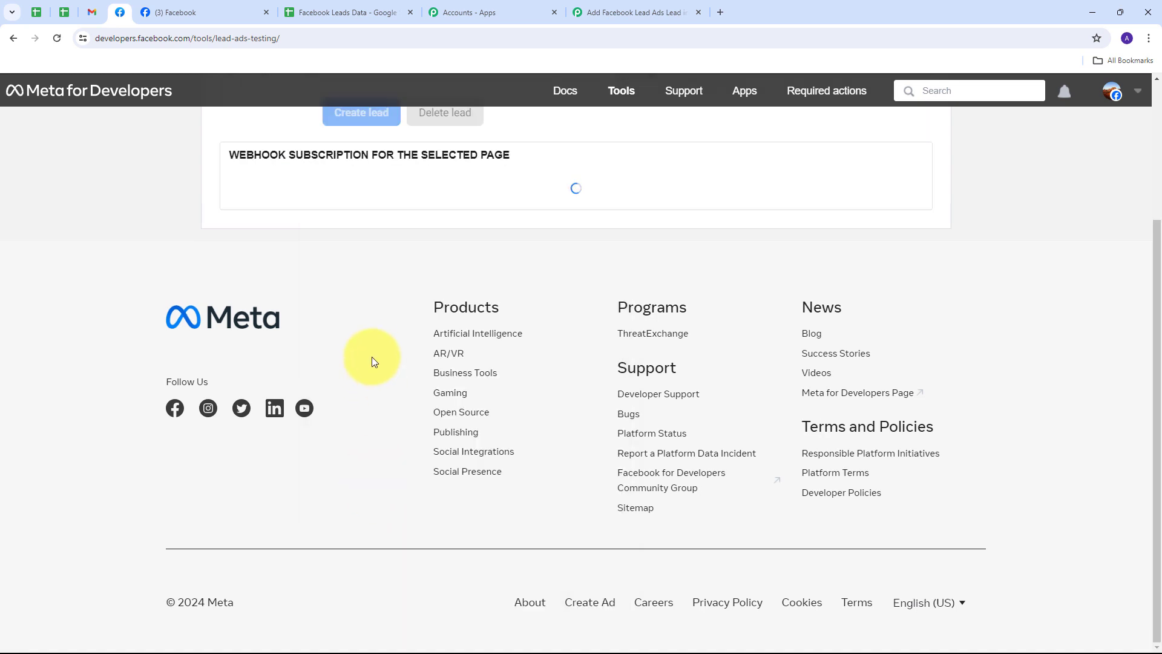
pyautogui.scroll(3, 371, 356)
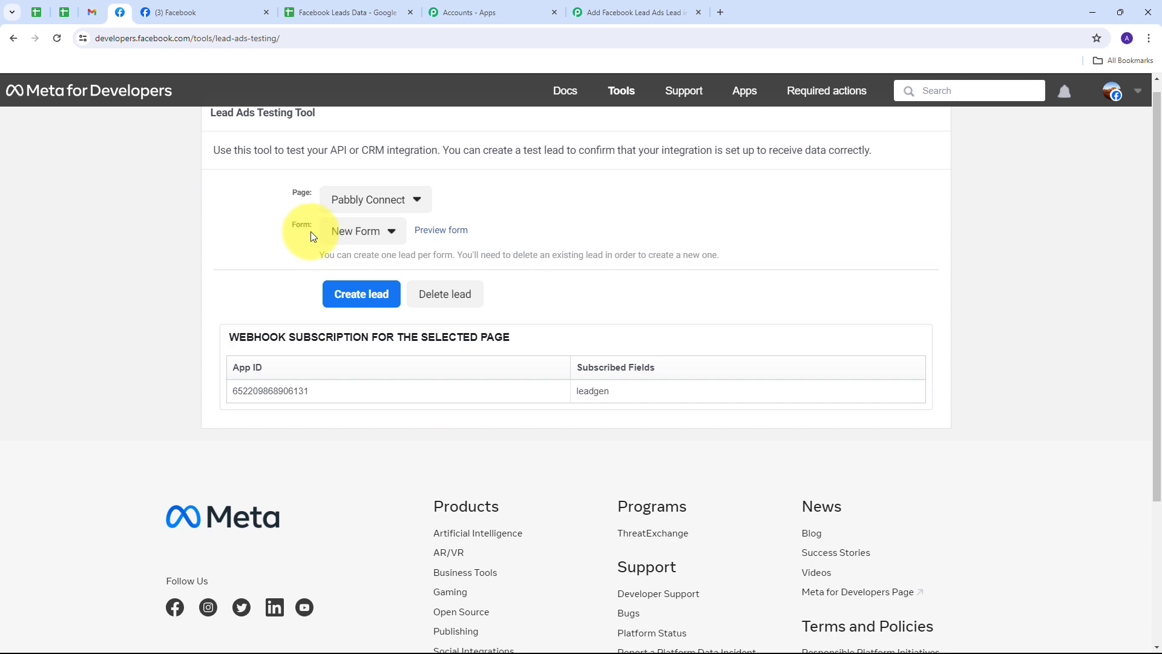
pyautogui.click(440, 239)
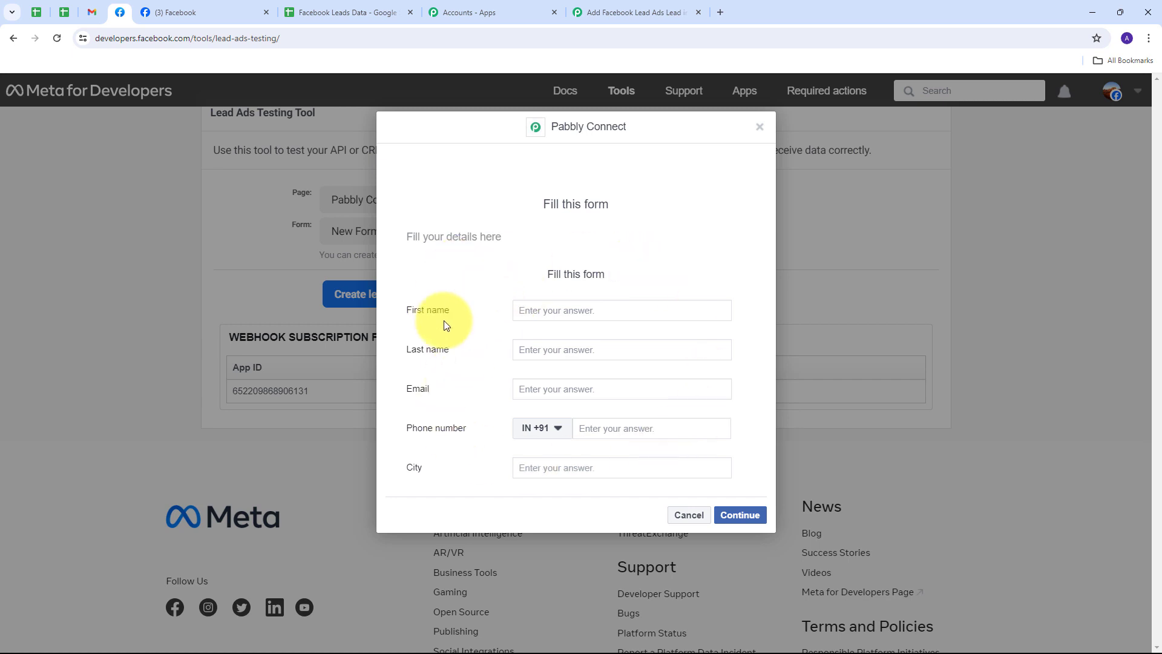
# Fill the test lead form with a first and last name, e-mail, phone number and city Bhopal, then submit it.
pyautogui.click(548, 311)
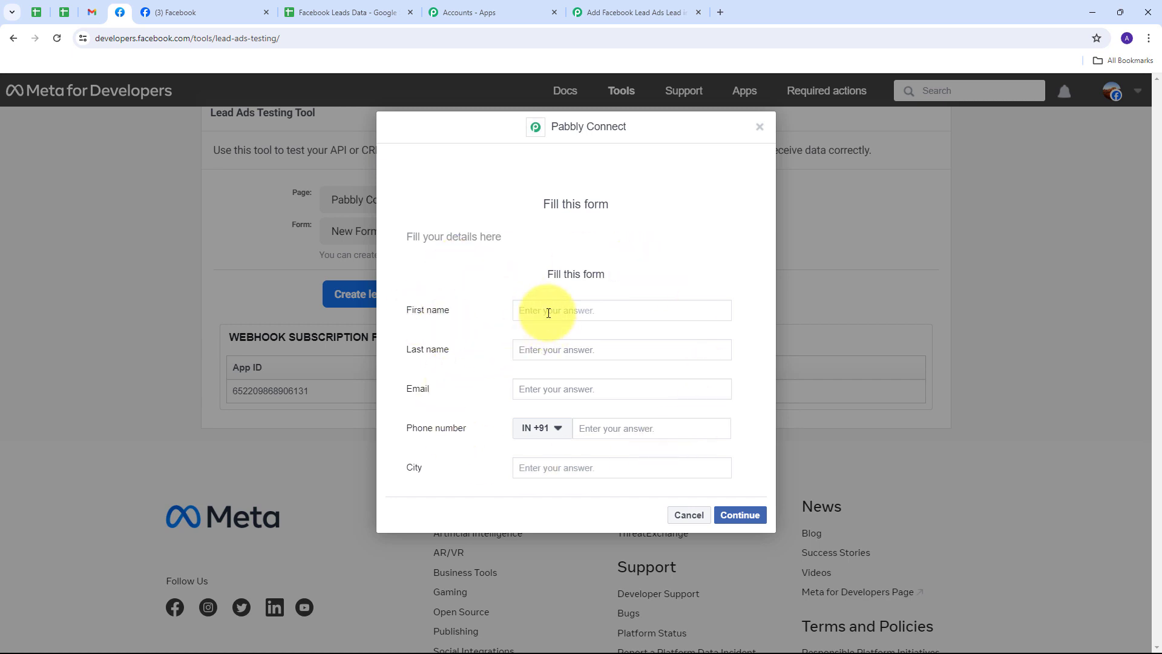
pyautogui.press('Tab')
pyautogui.press('Tab')
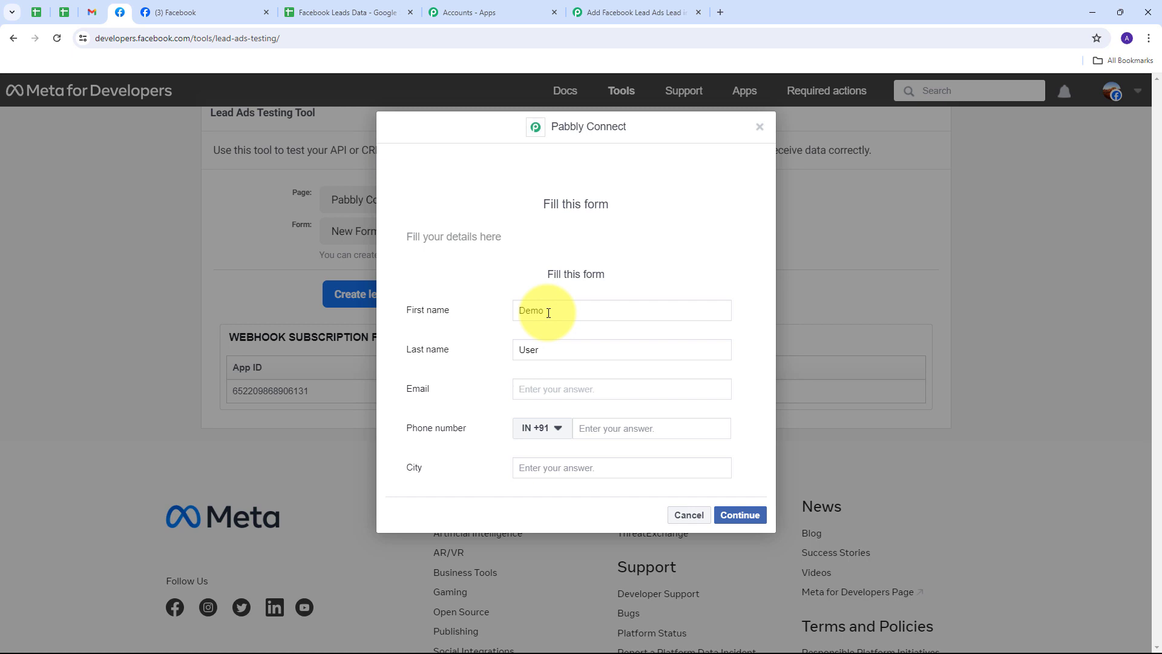
pyautogui.press('Tab')
pyautogui.press('Tab')
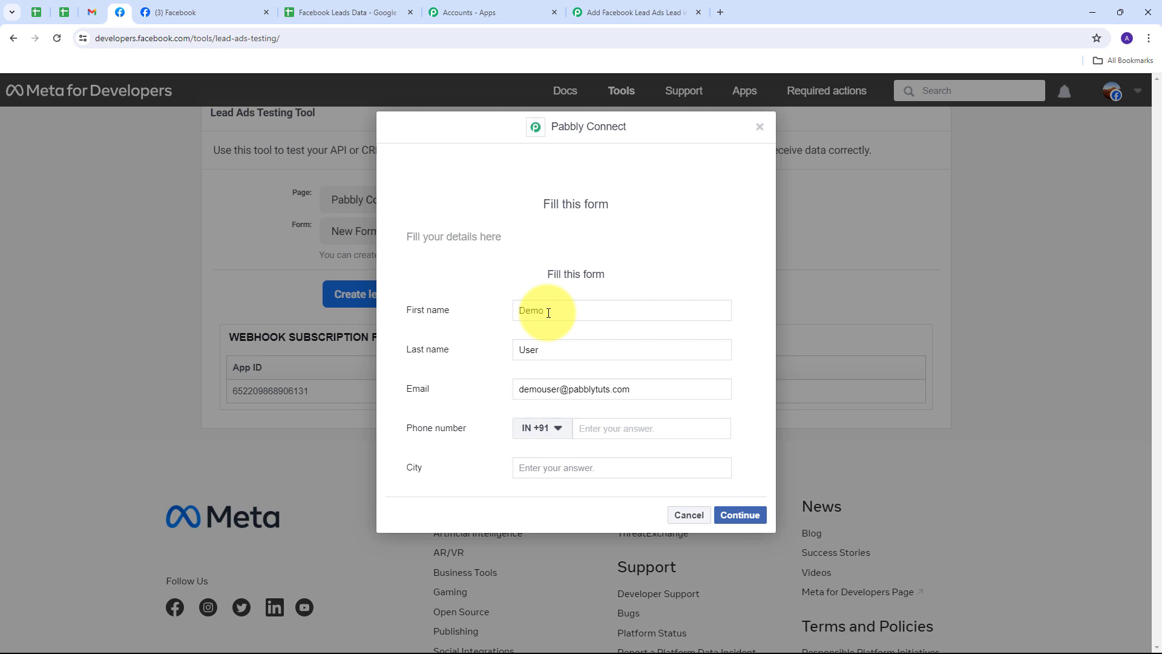
pyautogui.press('Tab')
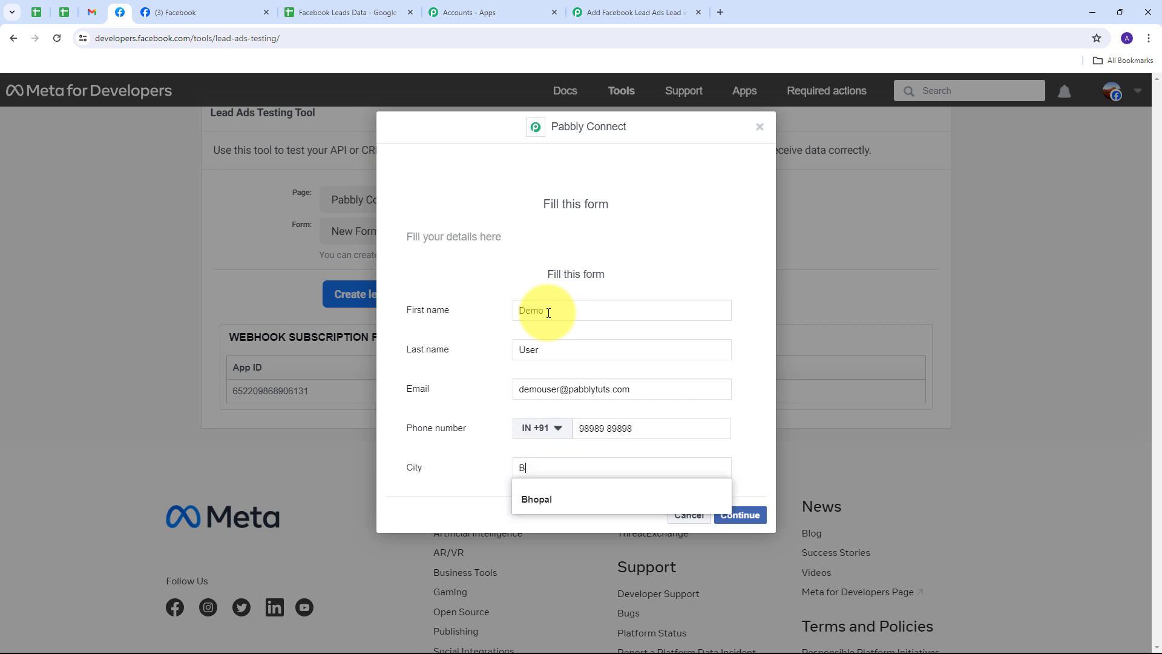
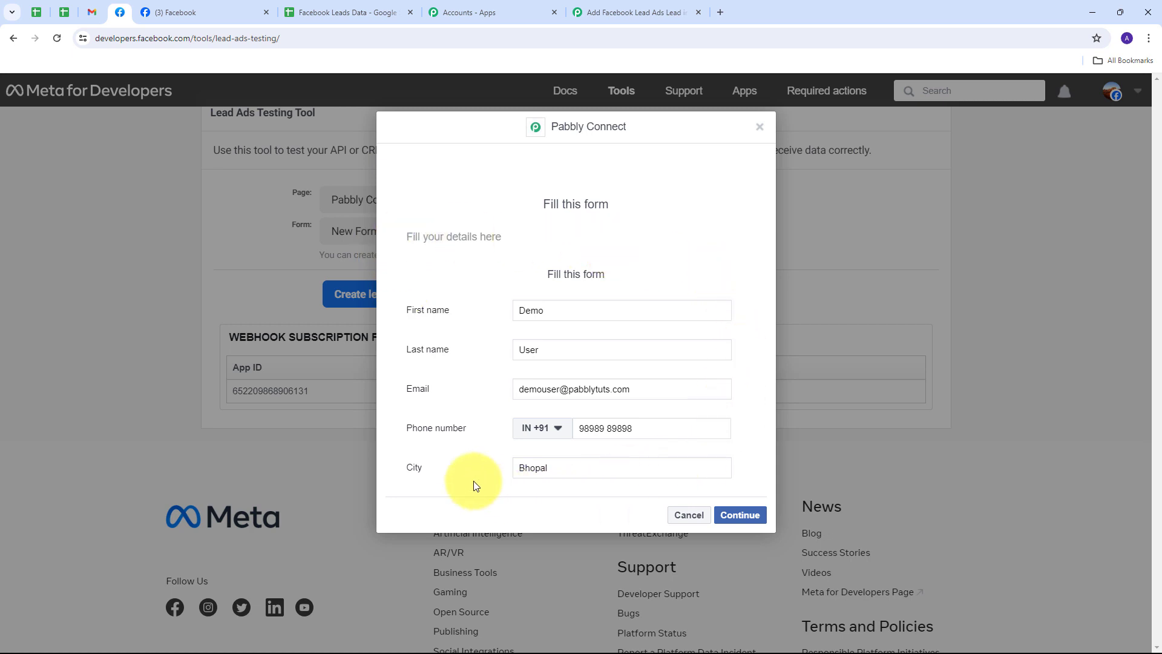
pyautogui.click(741, 516)
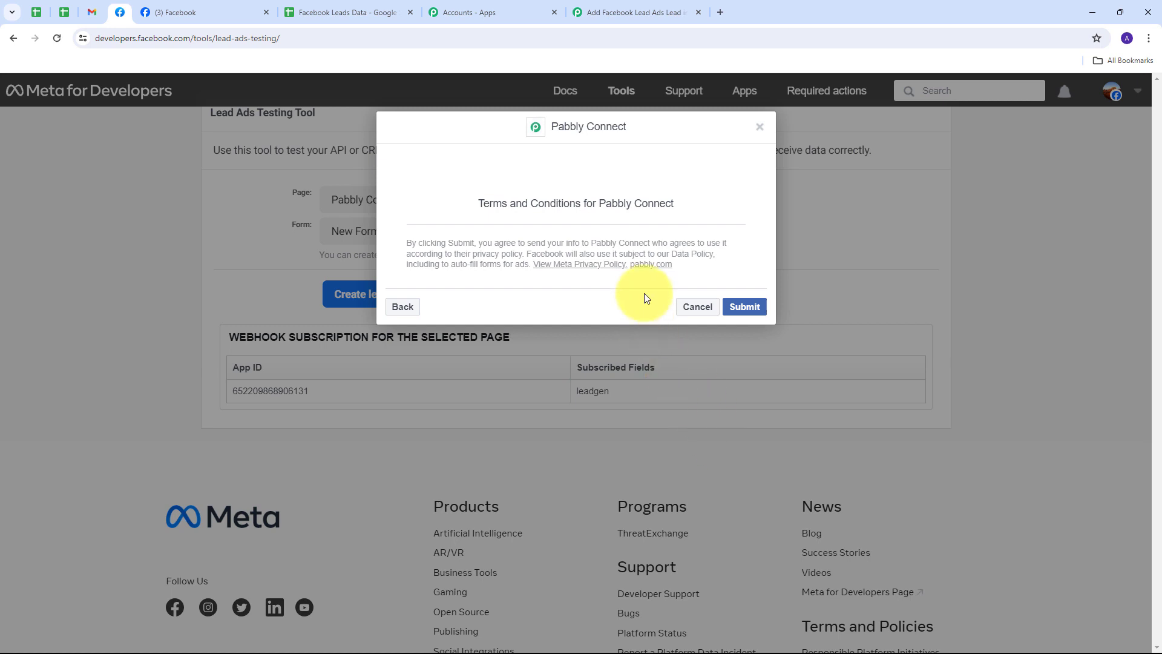
pyautogui.click(745, 307)
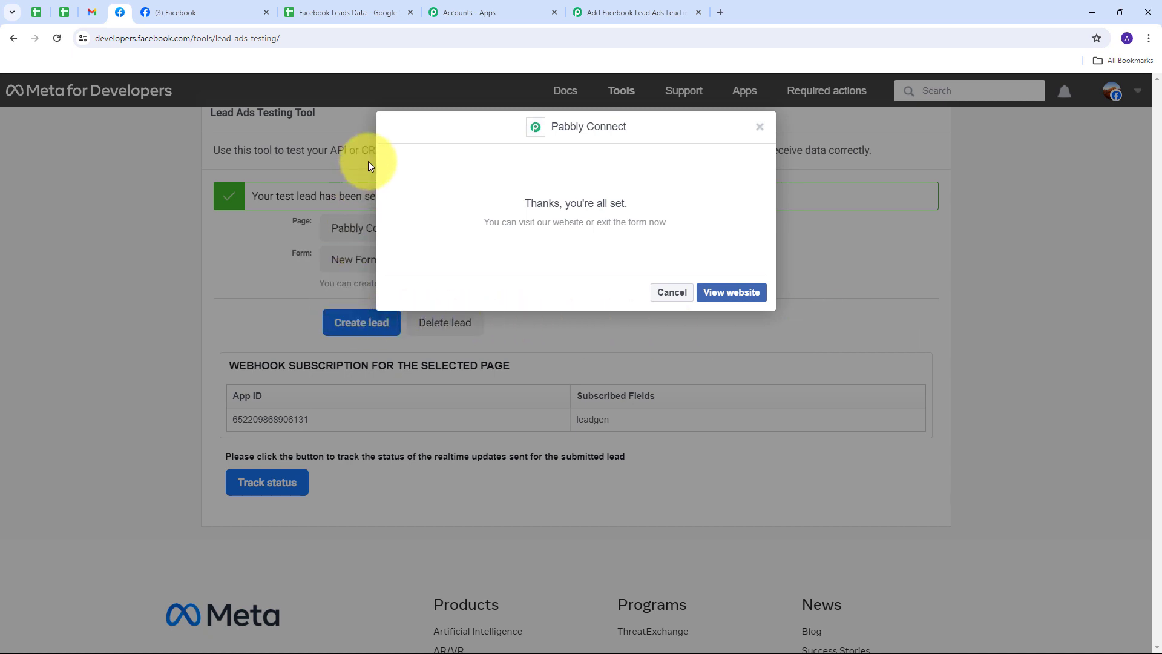
# Return to the workflow and review the lead fields captured in the trigger's webhook response.
pyautogui.click(630, 11)
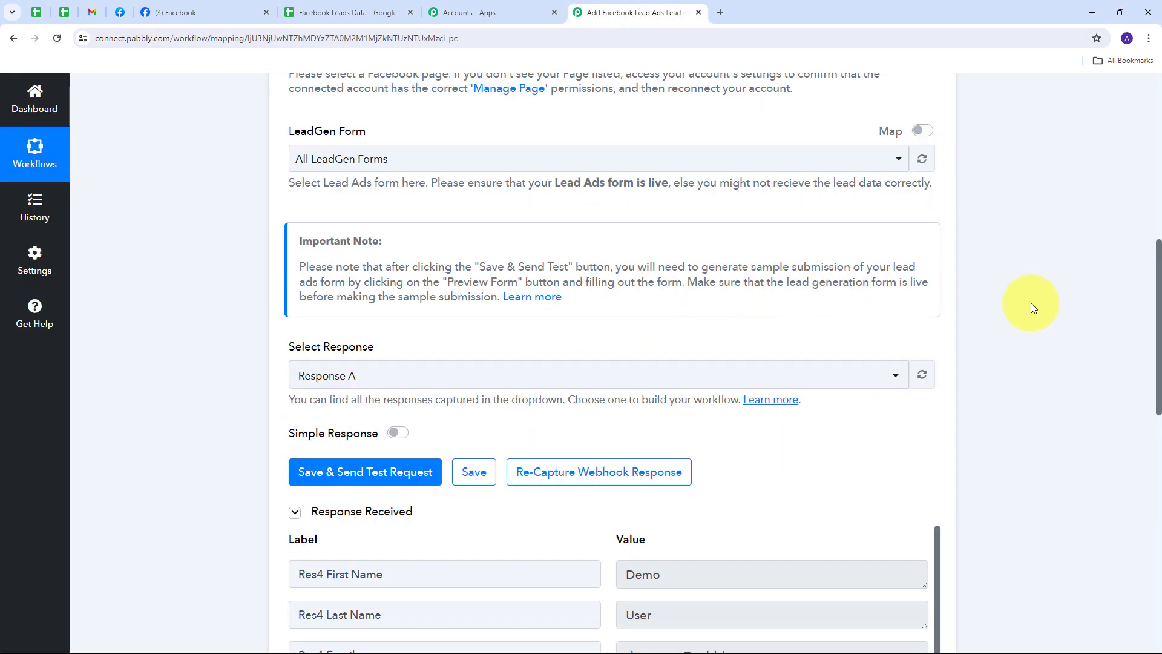
pyautogui.scroll(-5, 1005, 309)
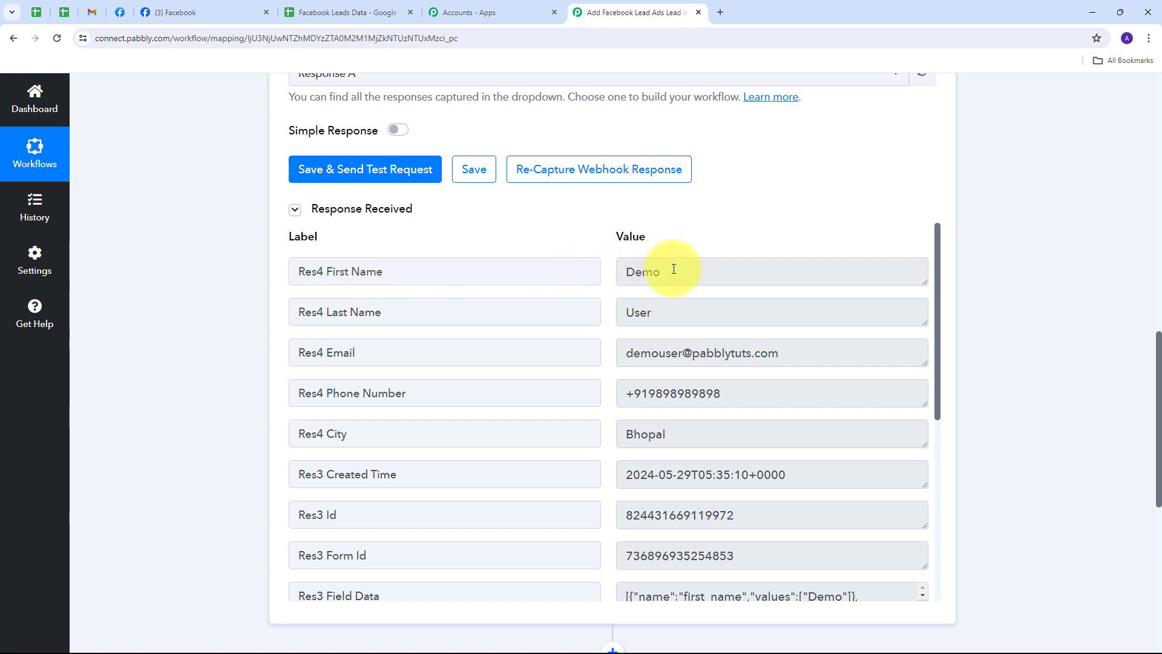
pyautogui.moveTo(673, 269); pyautogui.dragTo(591, 270)
pyautogui.moveTo(677, 310); pyautogui.dragTo(489, 332)
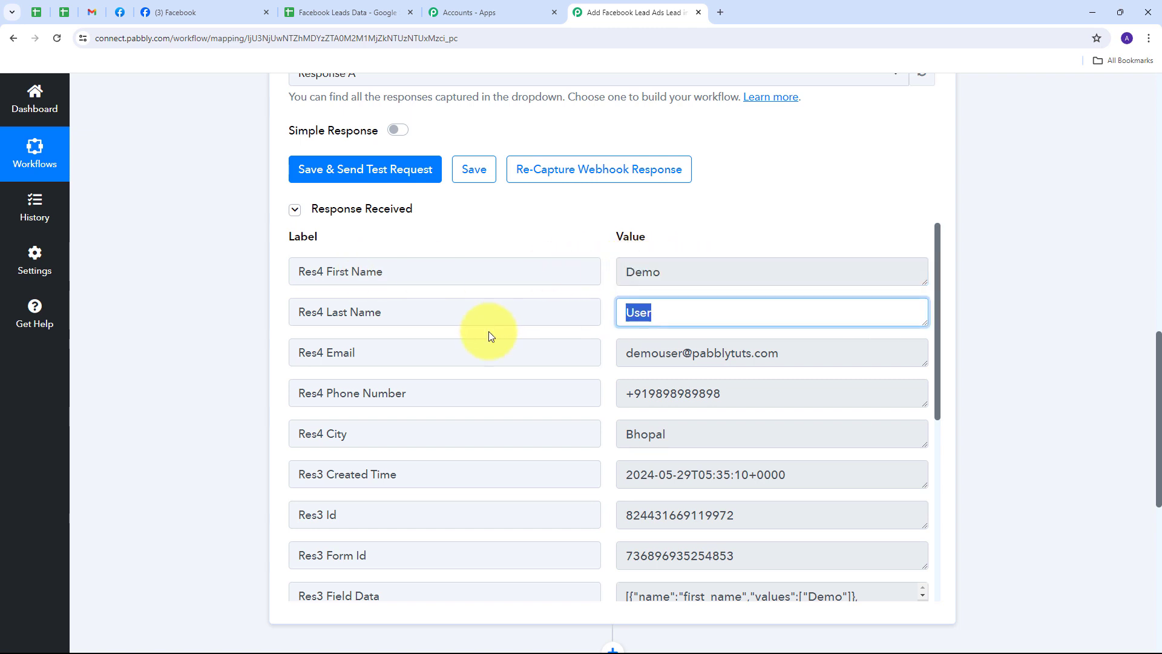
pyautogui.moveTo(745, 351); pyautogui.dragTo(464, 355)
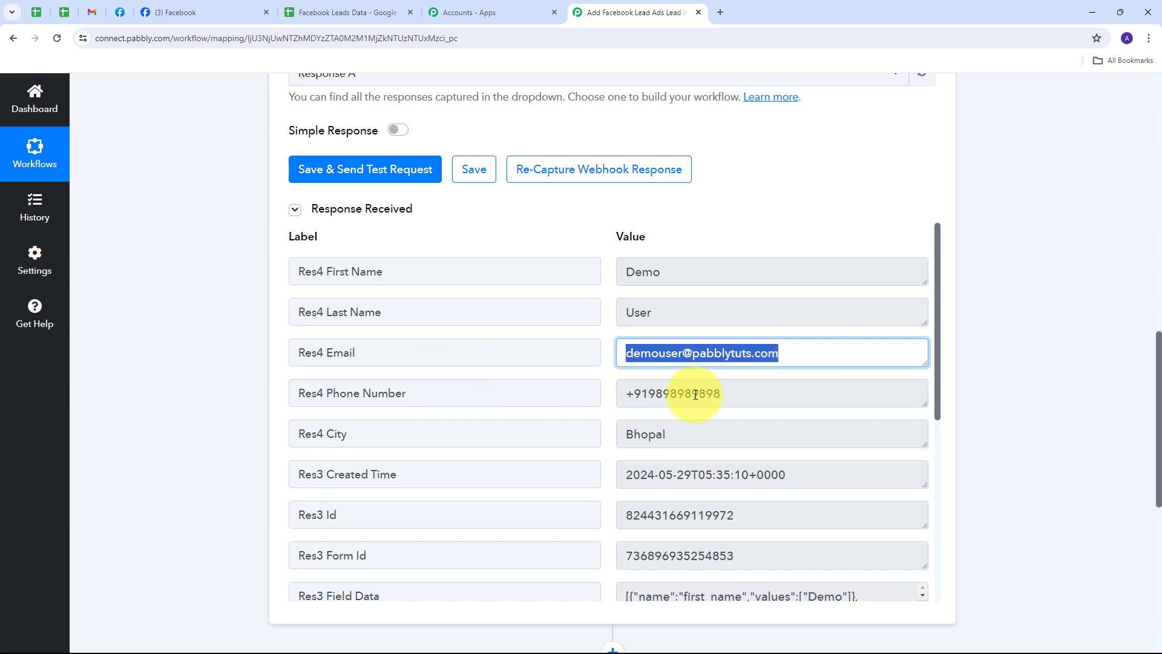
pyautogui.moveTo(695, 395); pyautogui.dragTo(553, 394)
pyautogui.moveTo(702, 436); pyautogui.dragTo(548, 433)
pyautogui.click(609, 378)
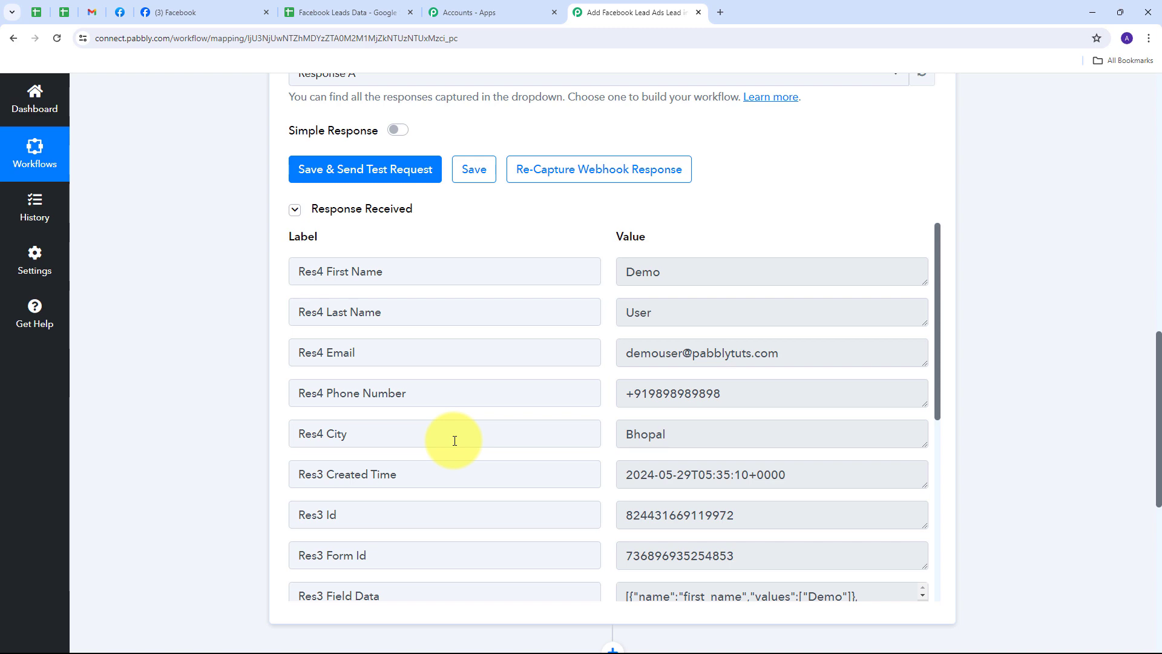
pyautogui.scroll(-5, 990, 260)
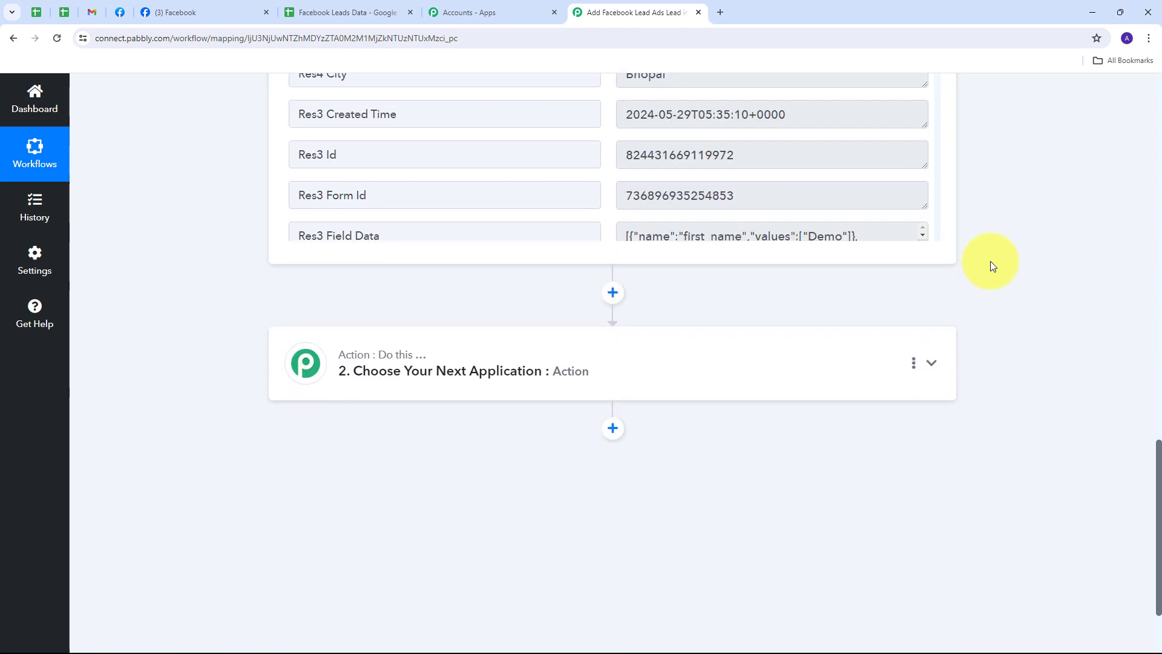
# Set the action step's app to Google Sheets with the Add New Row action event.
pyautogui.click(932, 362)
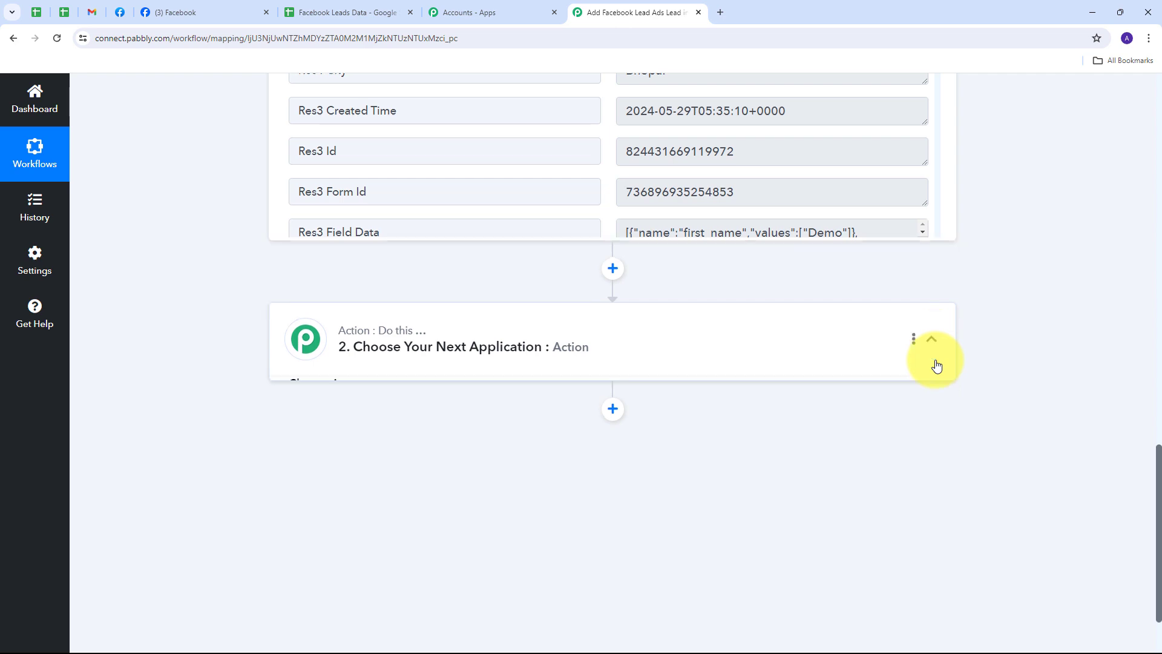
pyautogui.click(339, 330)
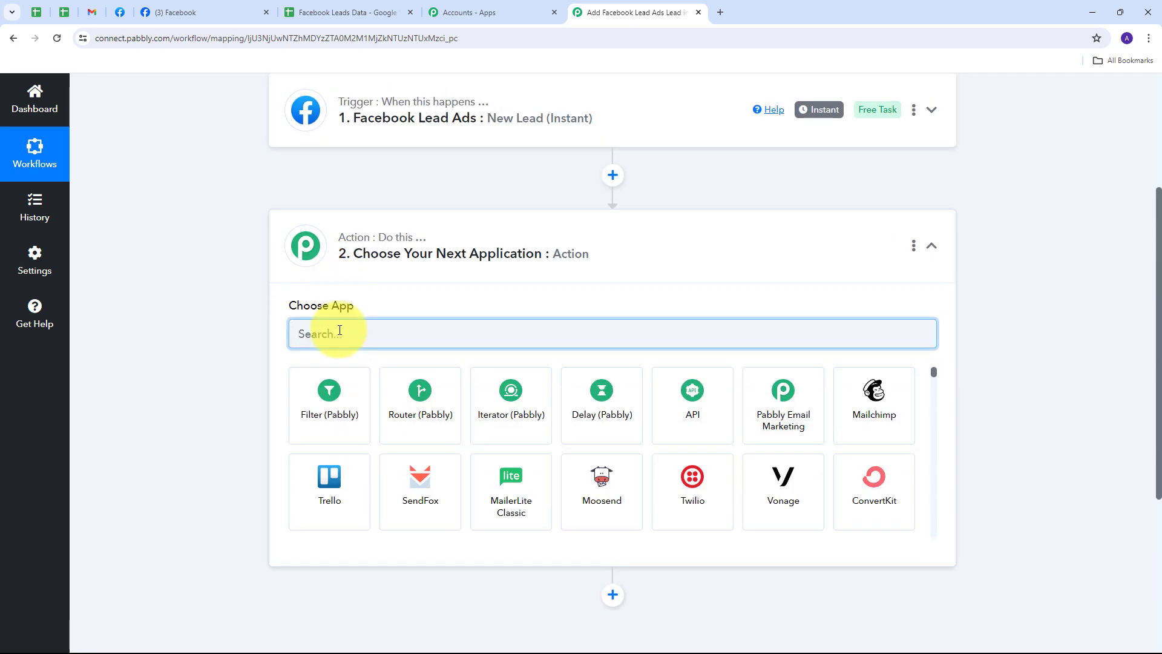
pyautogui.write('Googl')
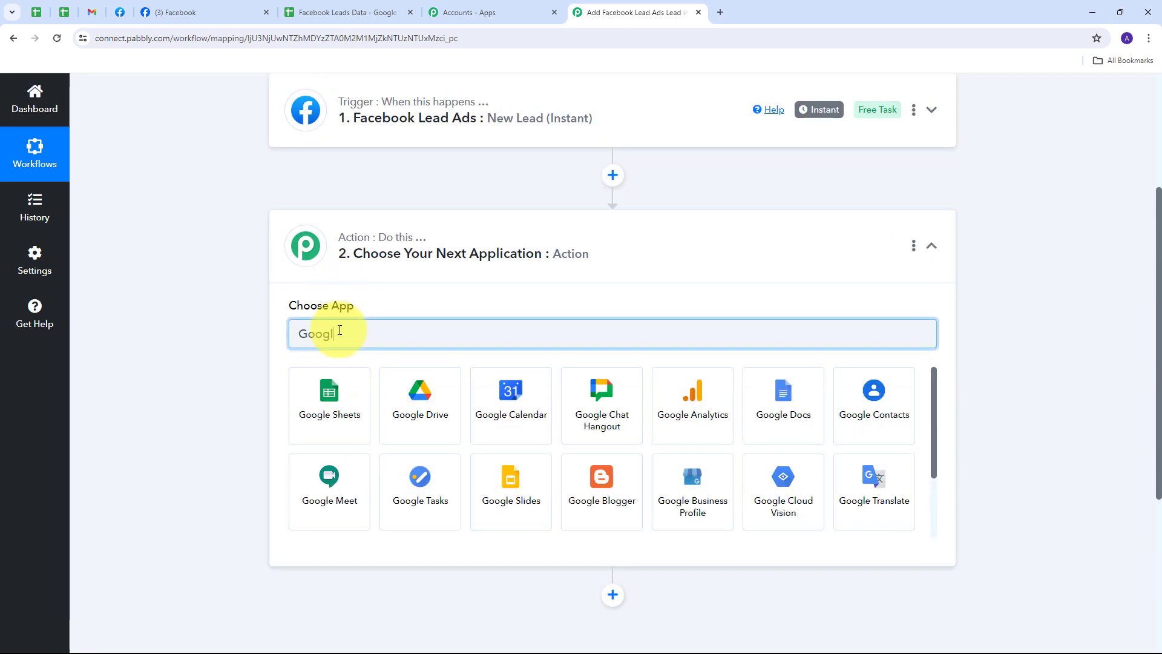
pyautogui.write('e sheets')
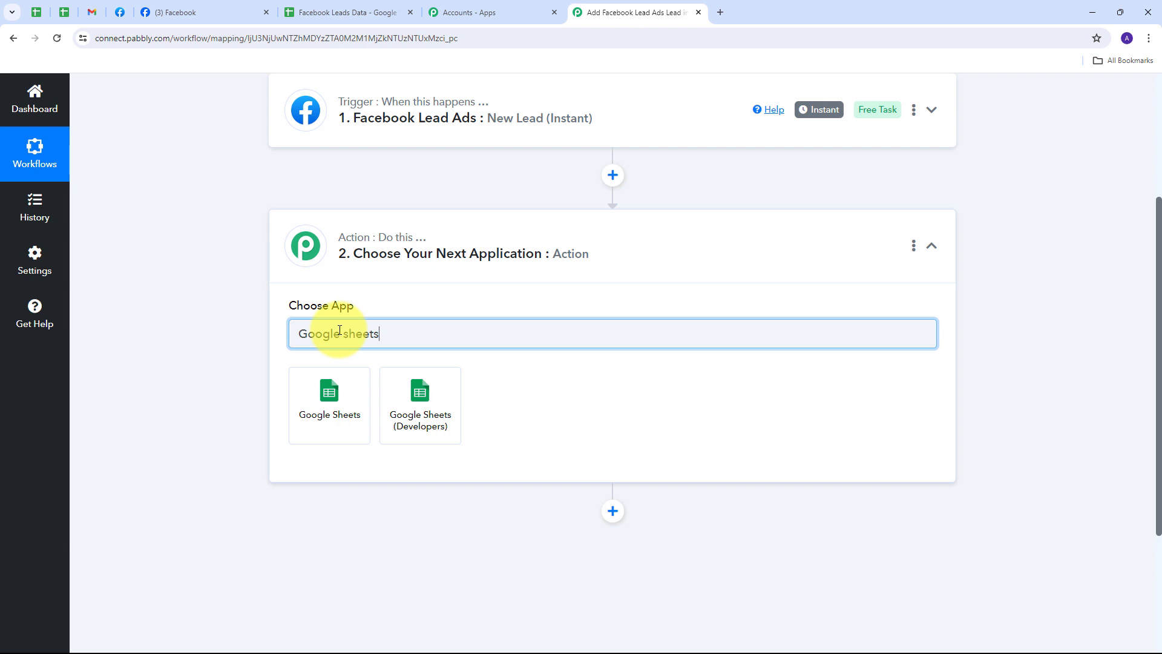
pyautogui.click(344, 413)
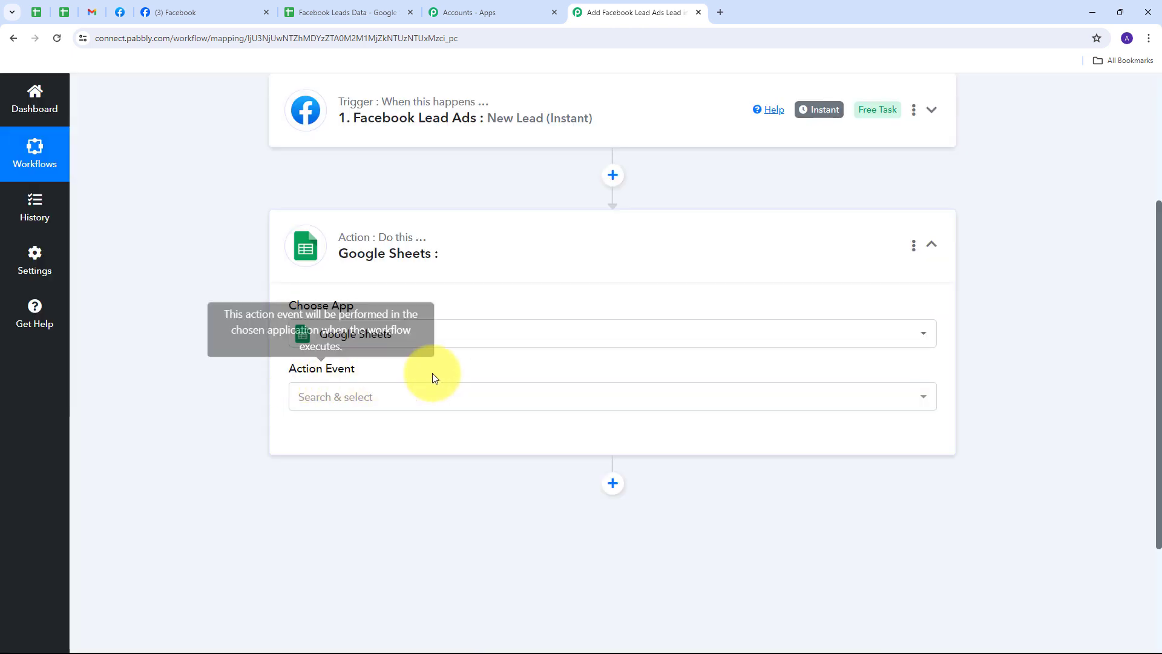
pyautogui.click(689, 403)
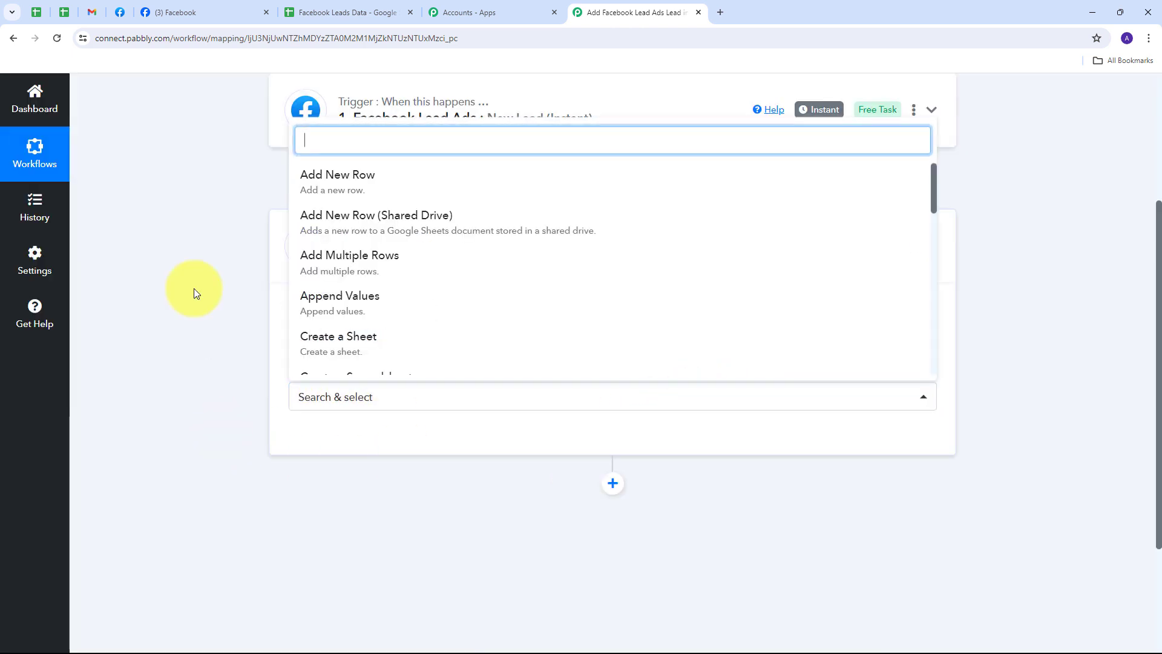
pyautogui.click(375, 191)
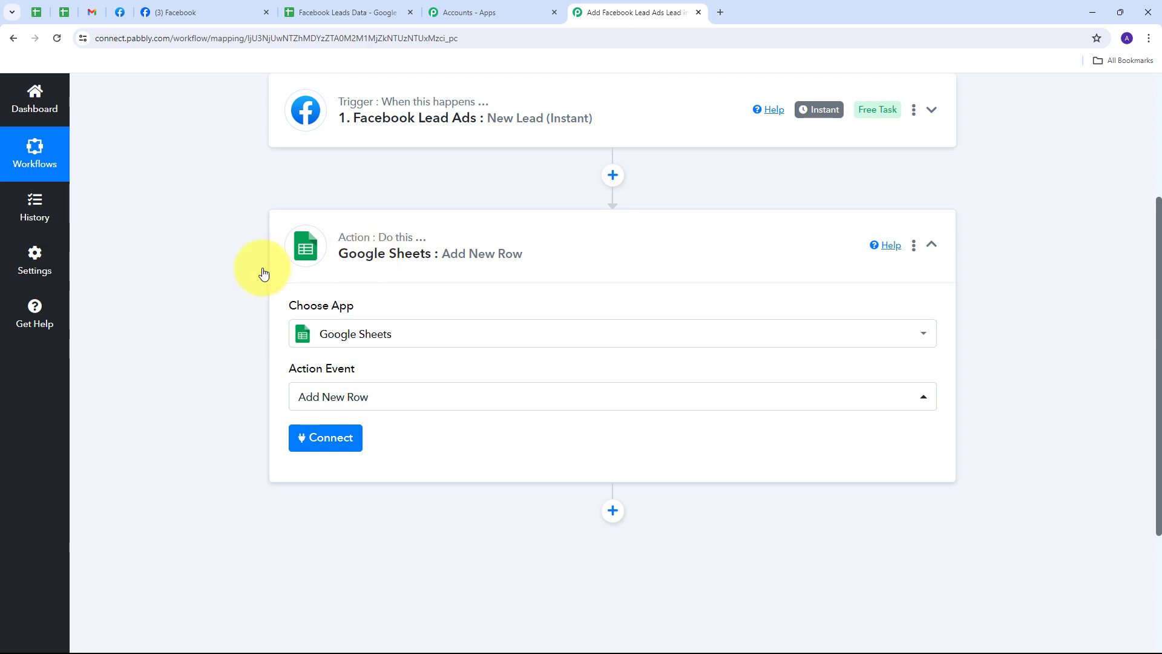
# Add a new Google Sheets connection and authorize it with the Google account.
pyautogui.click(327, 437)
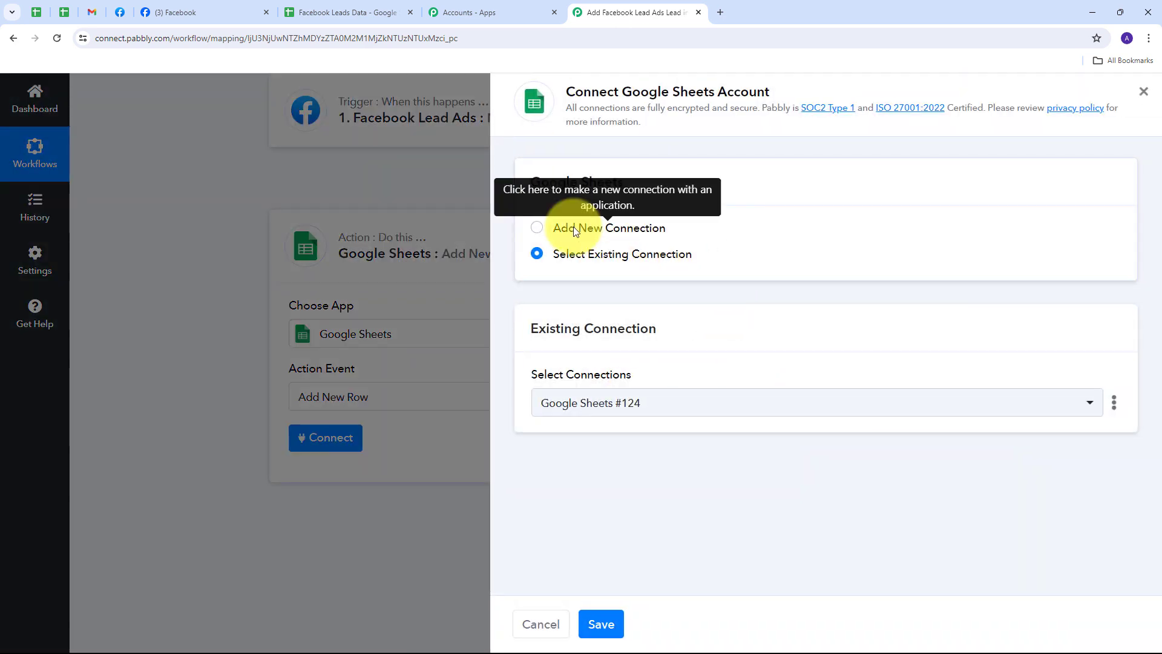
pyautogui.click(575, 231)
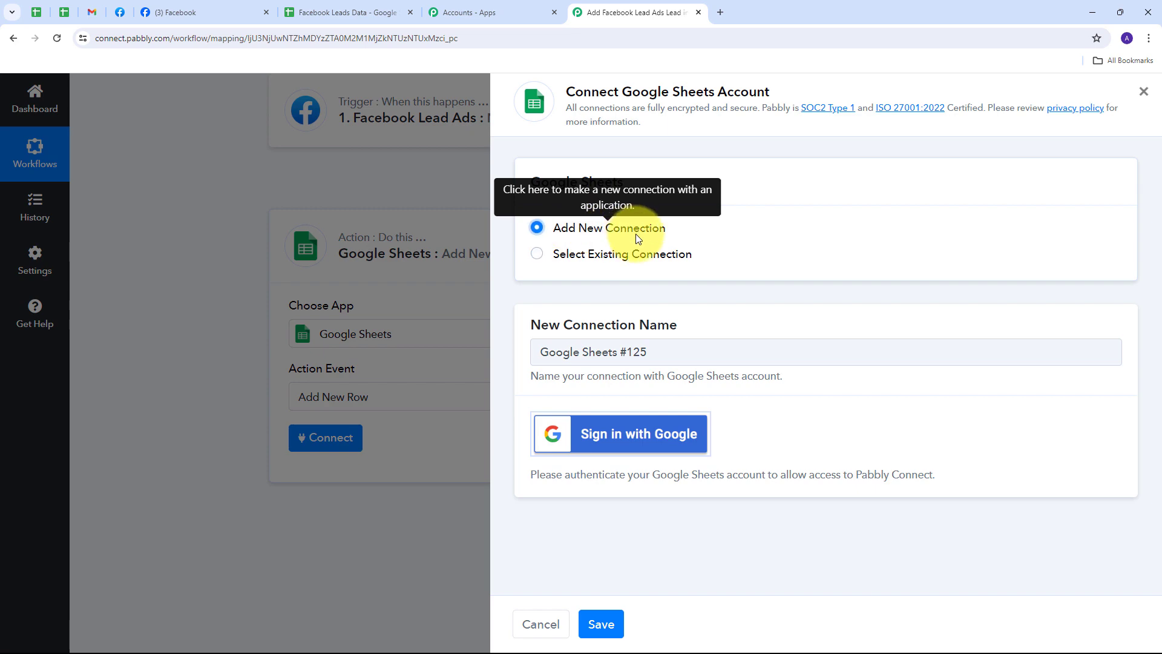
pyautogui.click(622, 438)
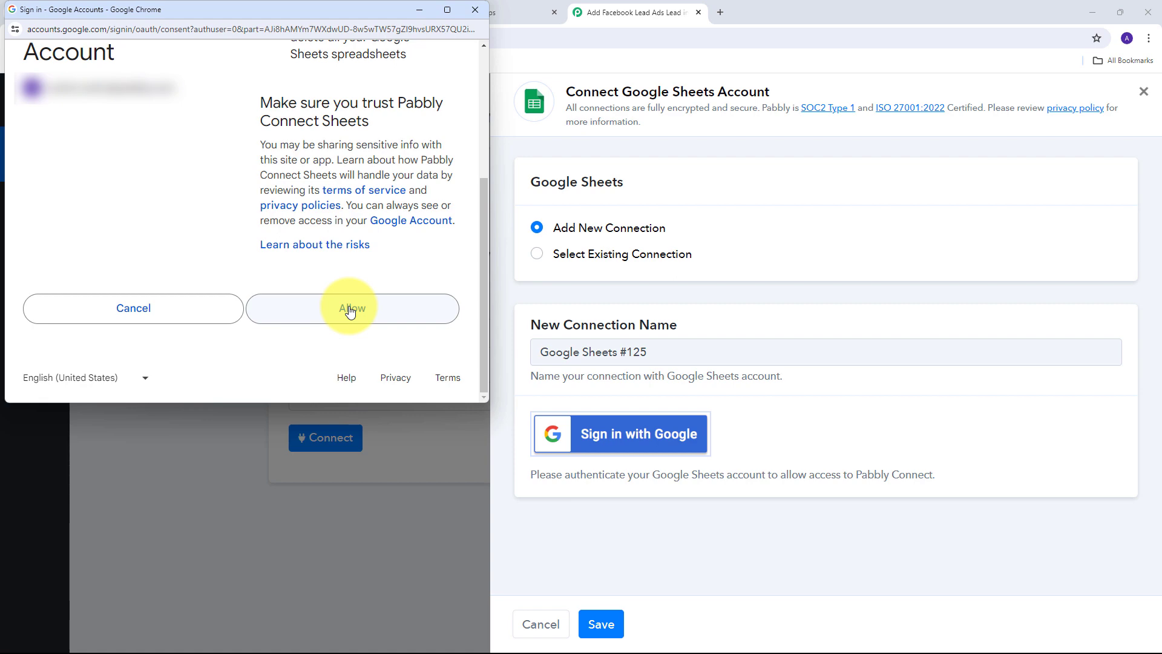
pyautogui.click(350, 309)
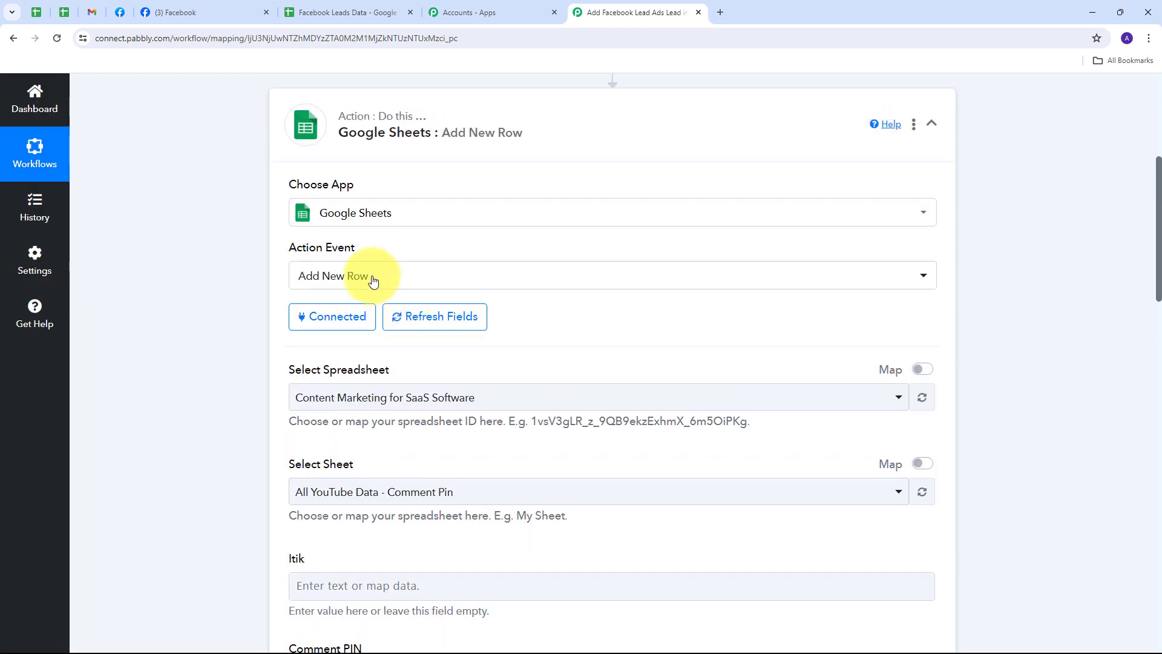
# Check the column headers in the Facebook Leads Data sheet before mapping the action fields.
pyautogui.scroll(-2, 222, 274)
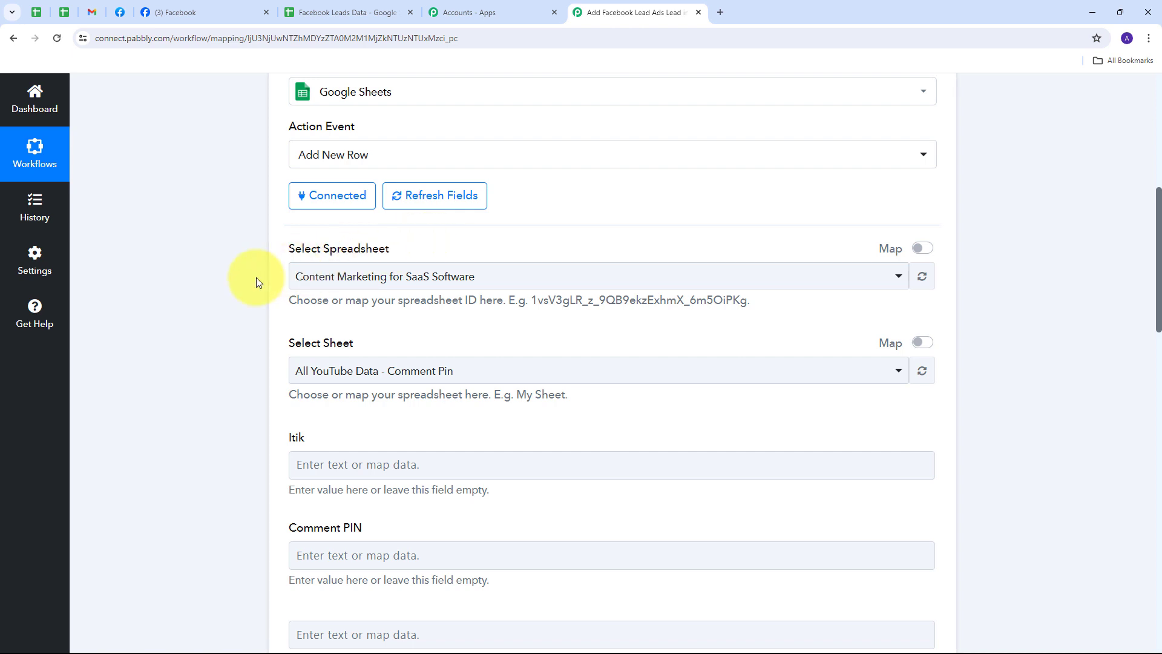
pyautogui.click(306, 12)
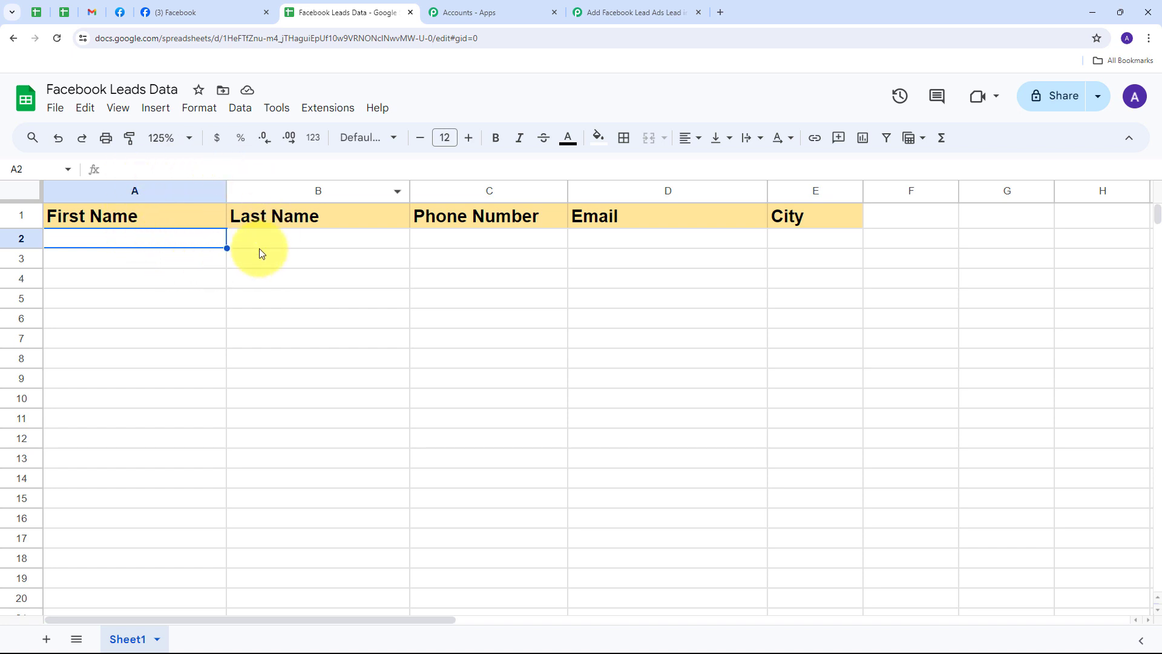
pyautogui.click(614, 11)
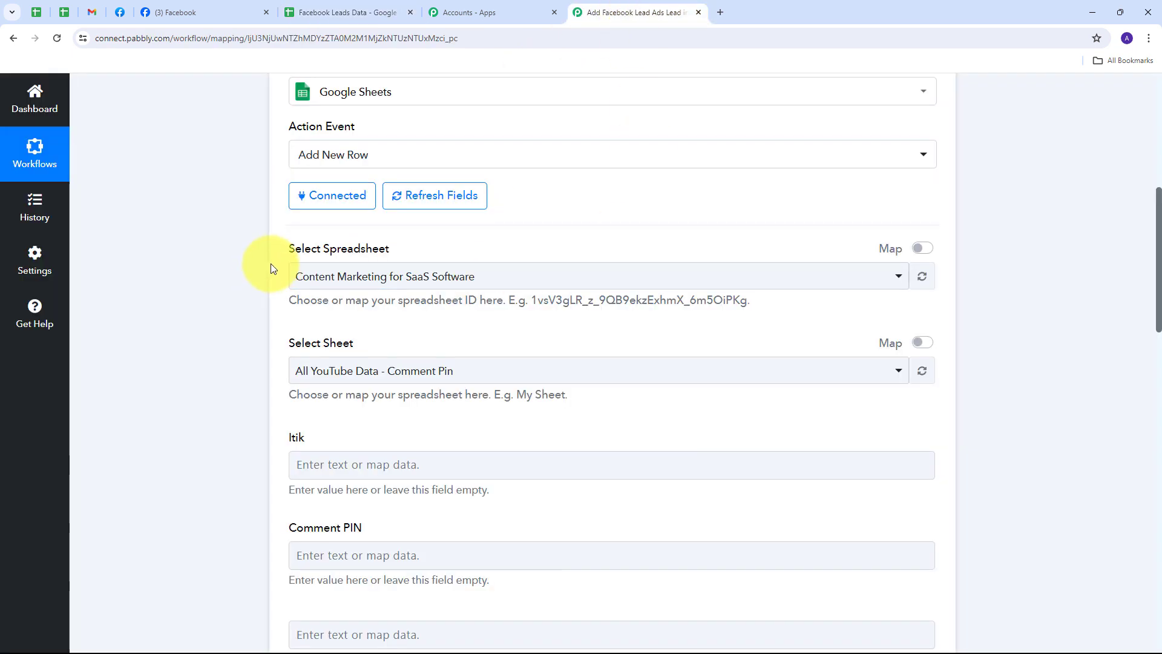
# Select the Facebook Leads Data spreadsheet with Sheet1 for the Add New Row action.
pyautogui.click(623, 277)
pyautogui.scroll(-4, 411, 378)
pyautogui.scroll(4, 406, 380)
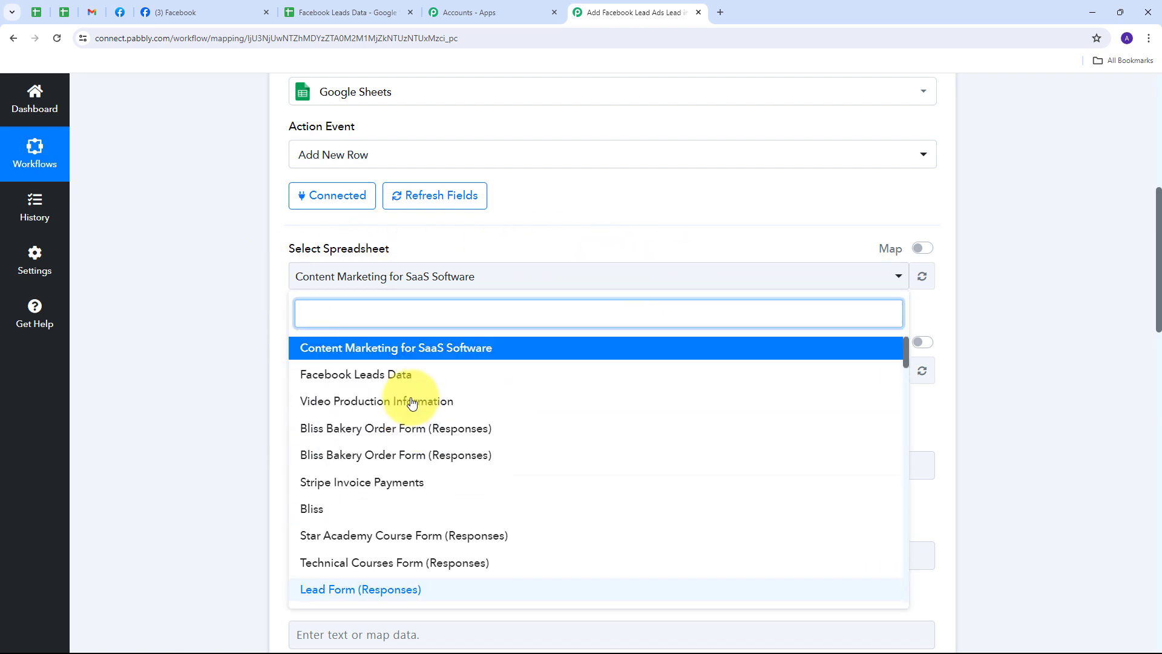
pyautogui.scroll(-3, 393, 382)
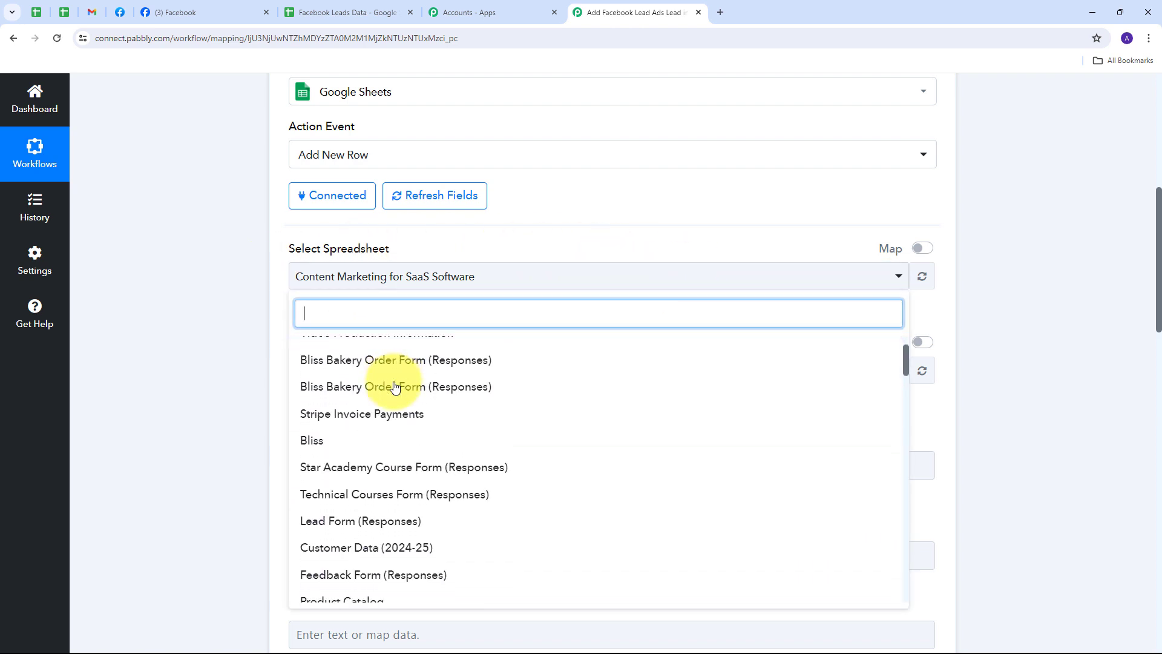
pyautogui.scroll(3, 402, 378)
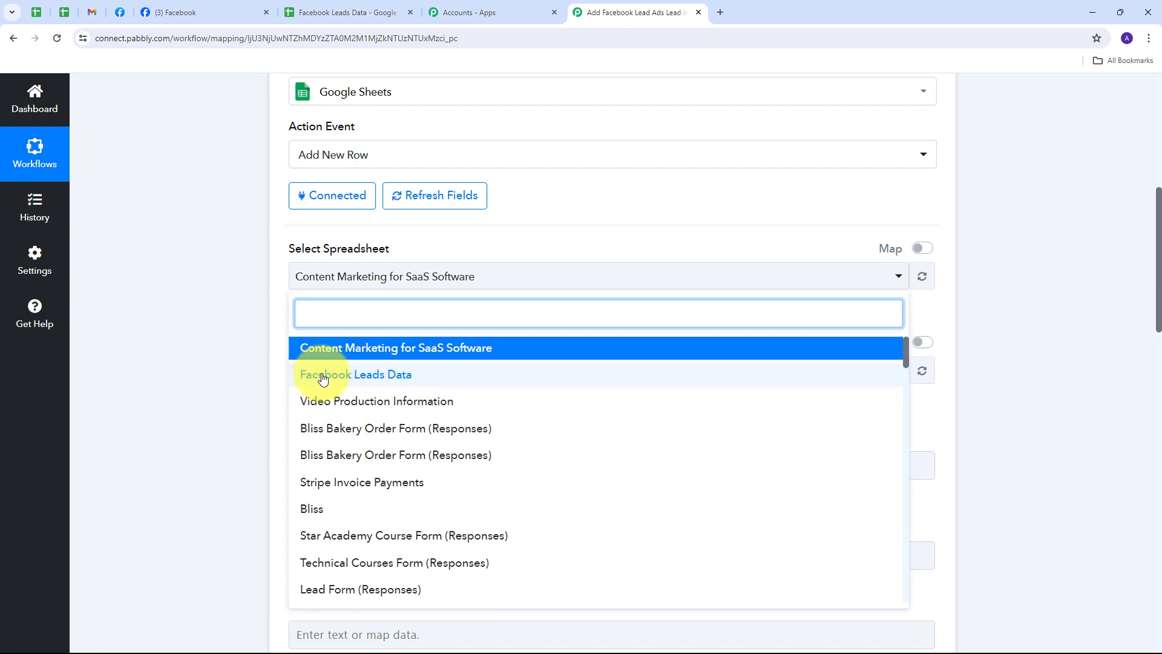
pyautogui.click(397, 377)
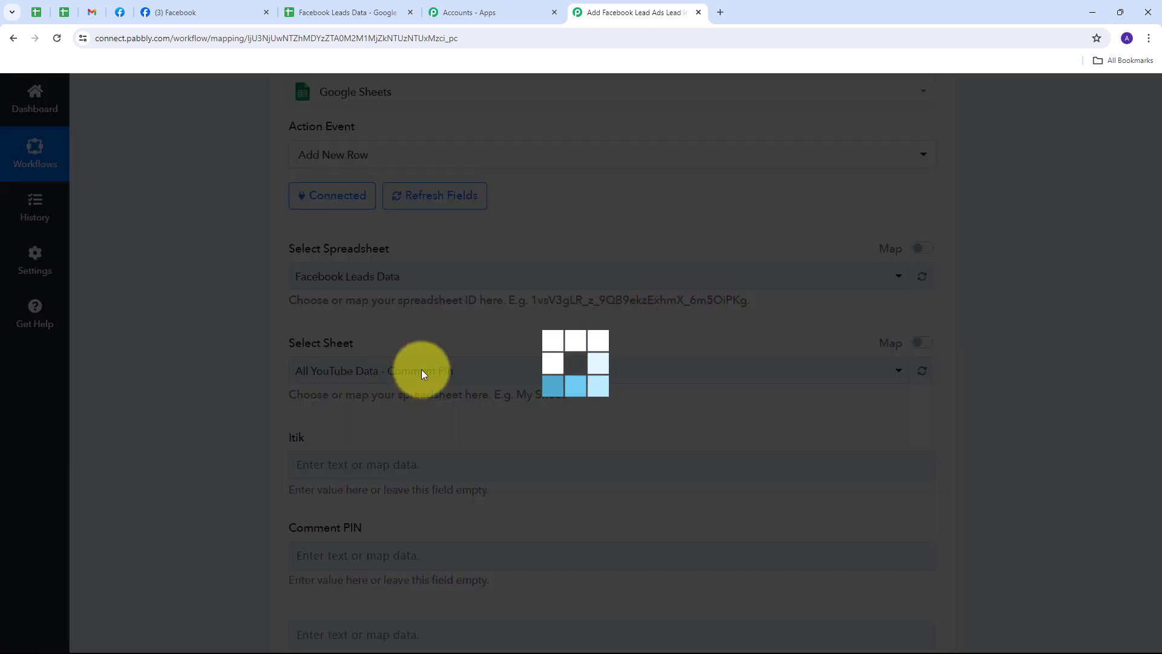
pyautogui.scroll(-5, 487, 312)
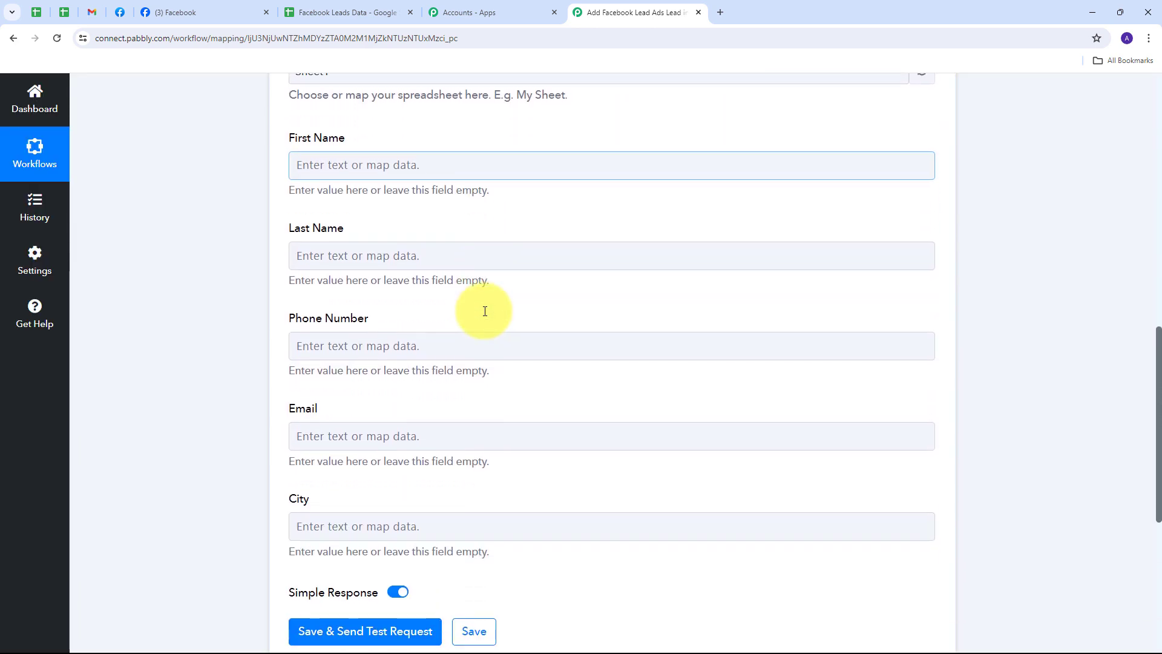
pyautogui.scroll(3, 343, 305)
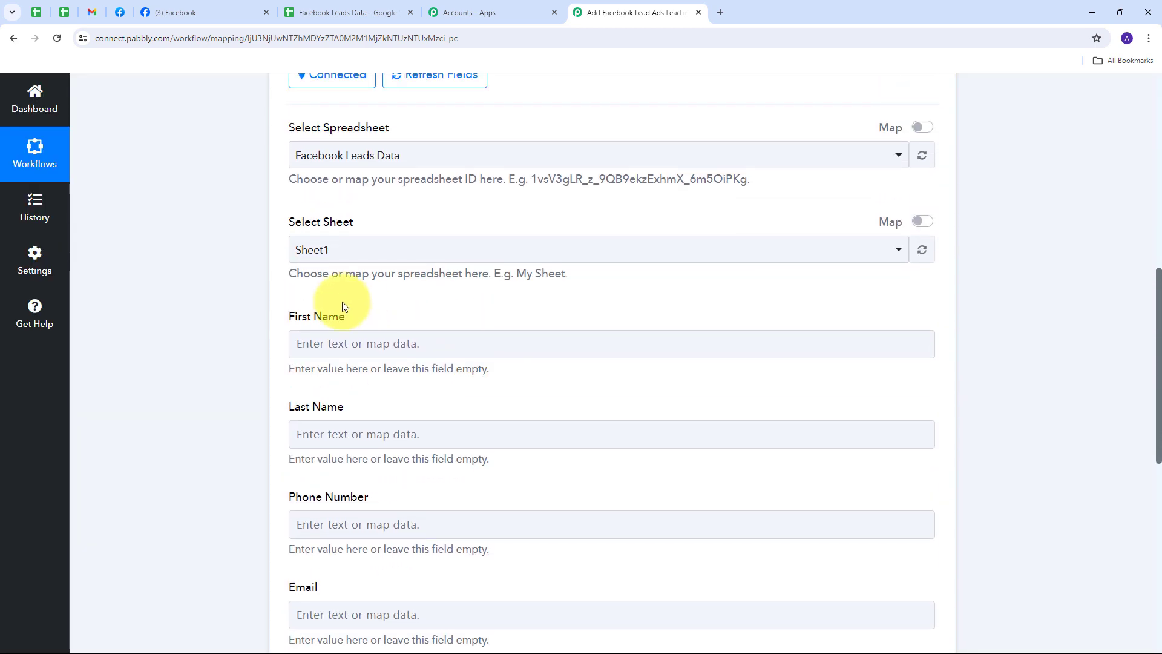
pyautogui.scroll(-2, 343, 306)
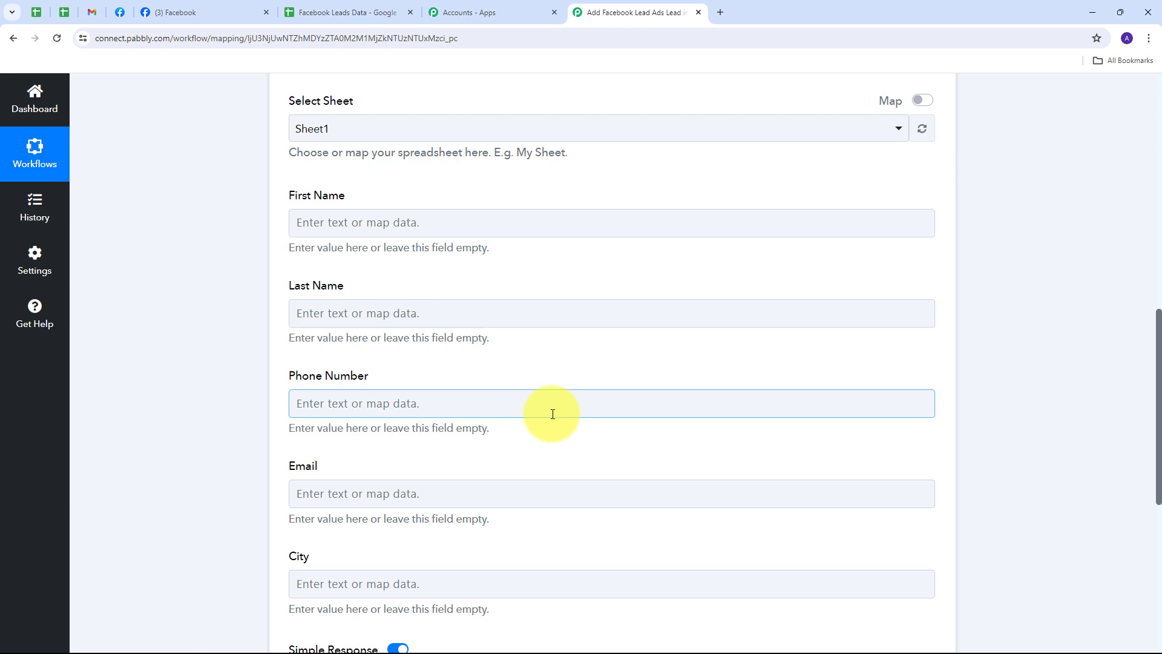
# Map the First Name and Last Name fields to the lead's Res4 First Name and Res4 Last Name trigger data.
pyautogui.click(309, 222)
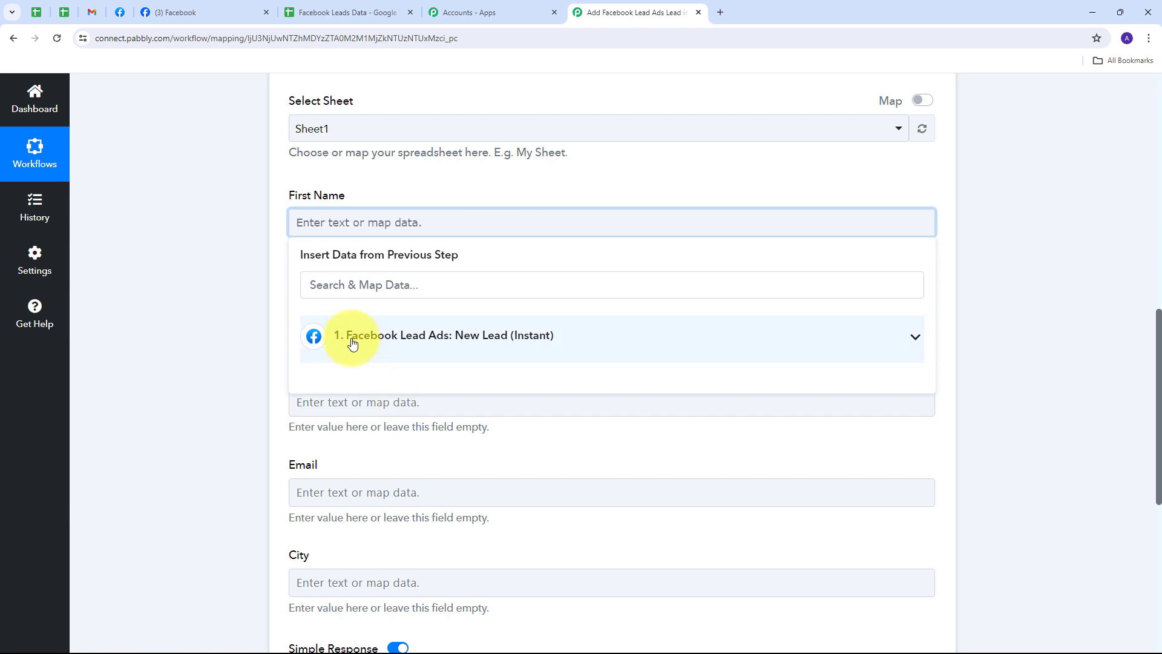
pyautogui.click(491, 345)
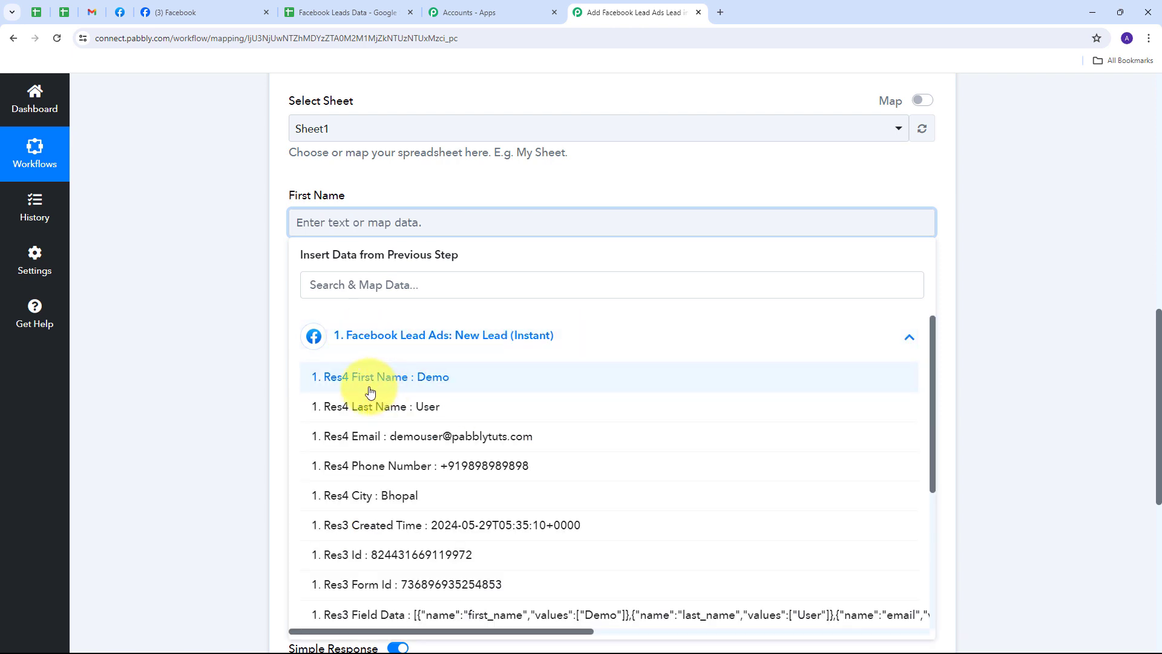
pyautogui.click(436, 378)
pyautogui.click(185, 271)
pyautogui.scroll(-2, 460, 266)
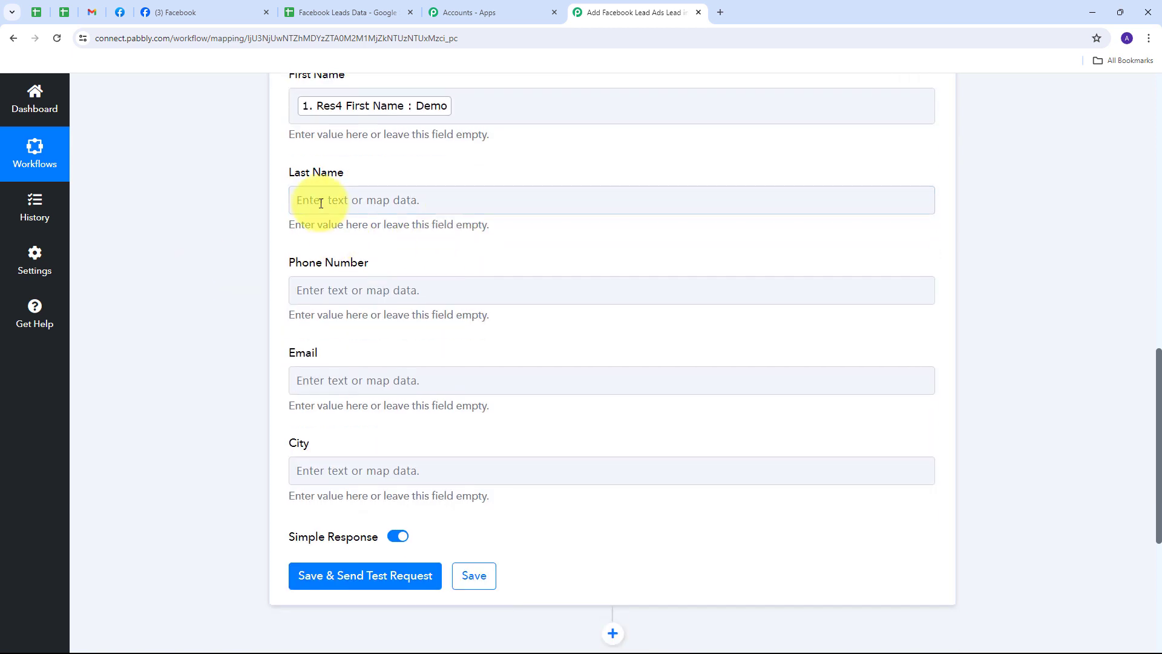
pyautogui.click(319, 200)
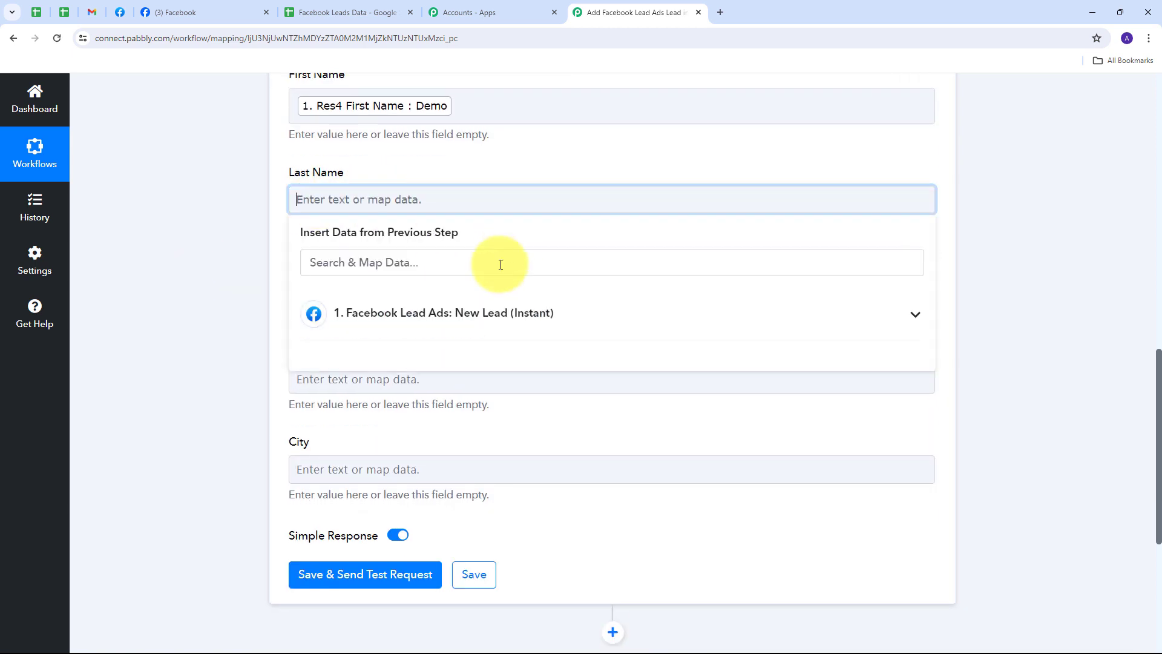
pyautogui.click(465, 309)
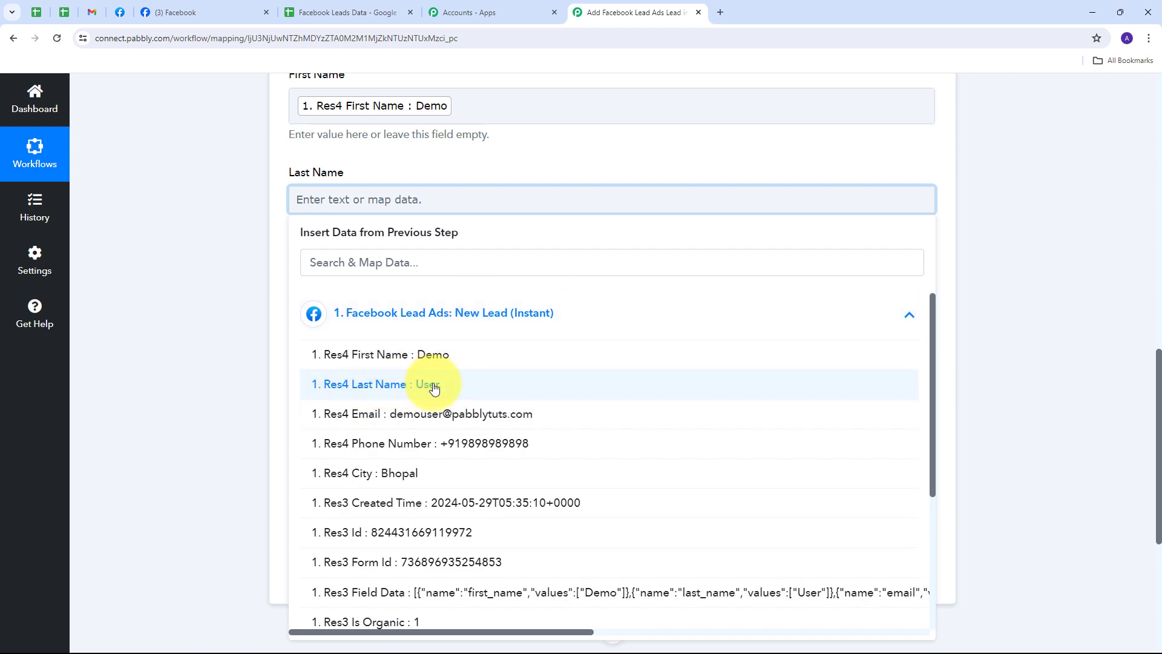
pyautogui.click(435, 387)
pyautogui.click(169, 215)
# Map the Phone Number and Email fields to the lead's Res4 Phone Number and Res4 Email data.
pyautogui.scroll(-2, 442, 236)
pyautogui.click(340, 239)
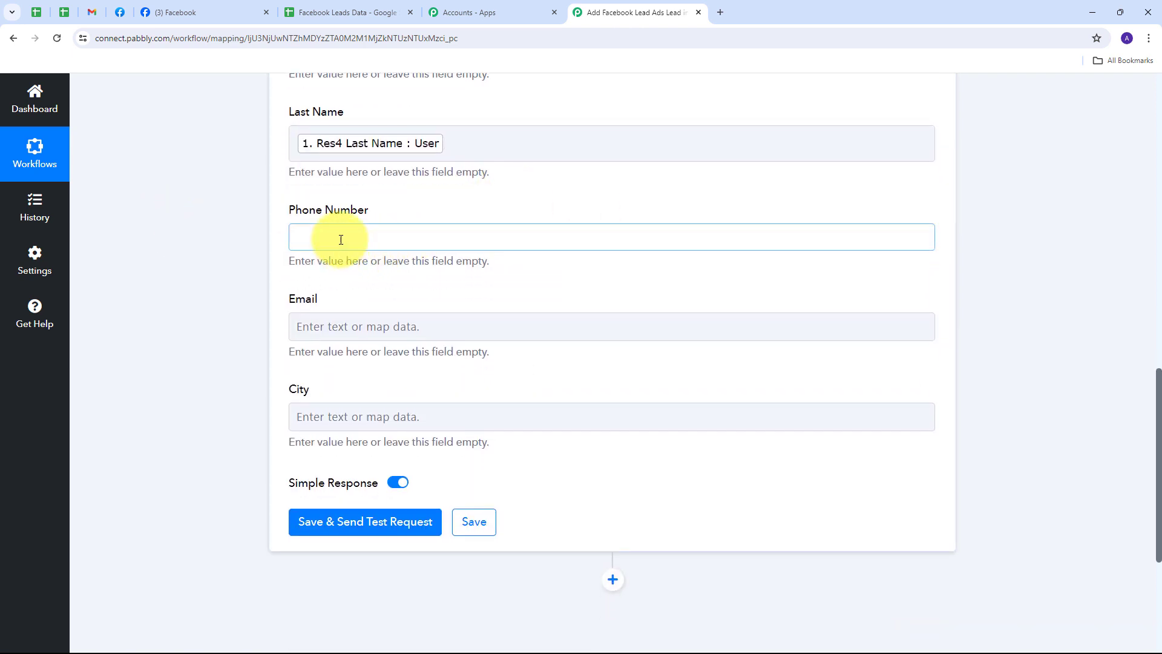
pyautogui.click(398, 346)
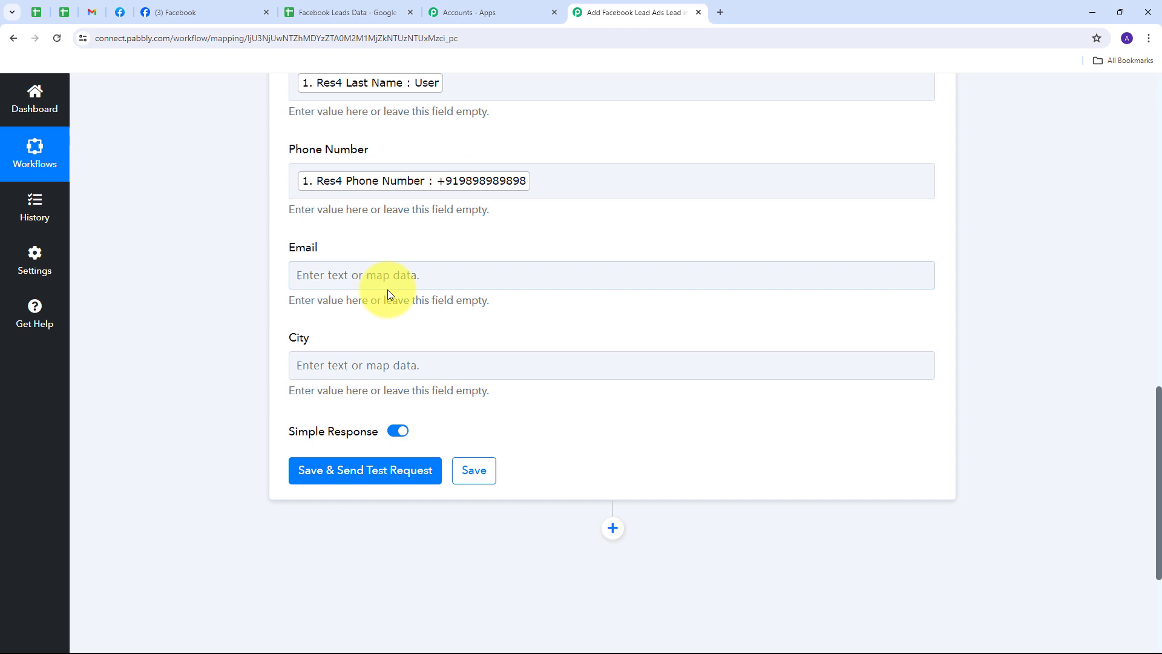
pyautogui.click(452, 283)
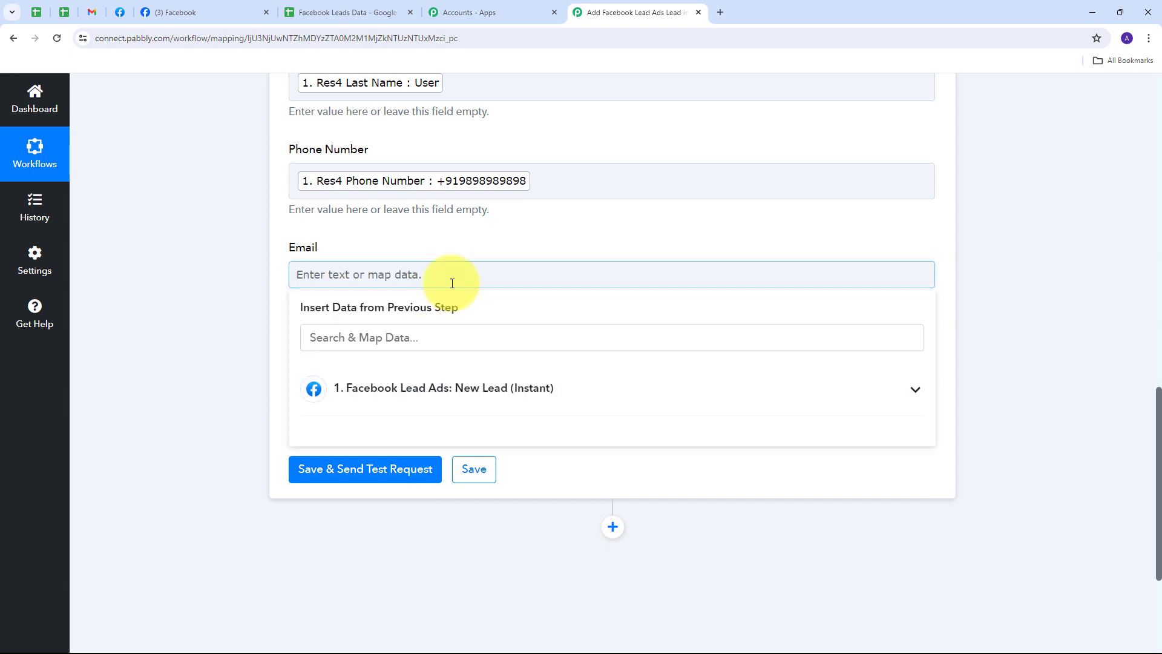
pyautogui.click(446, 385)
pyautogui.click(478, 493)
# Map the City field to the lead's Res4 City trigger data.
pyautogui.scroll(-1, 378, 317)
pyautogui.click(395, 315)
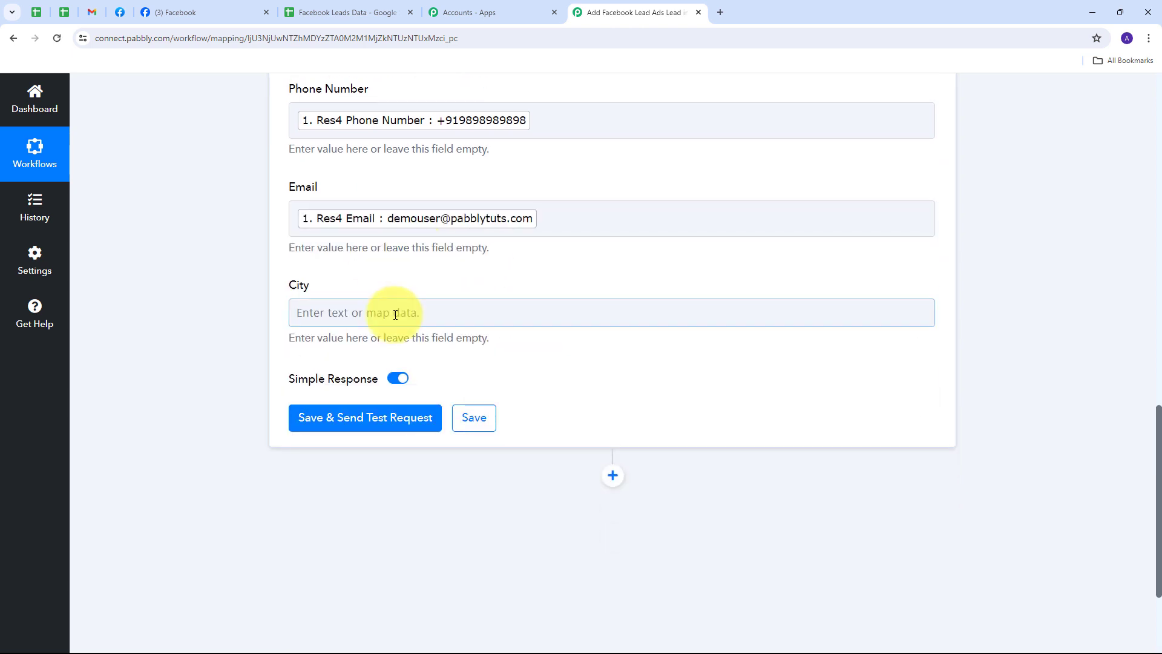
pyautogui.click(326, 313)
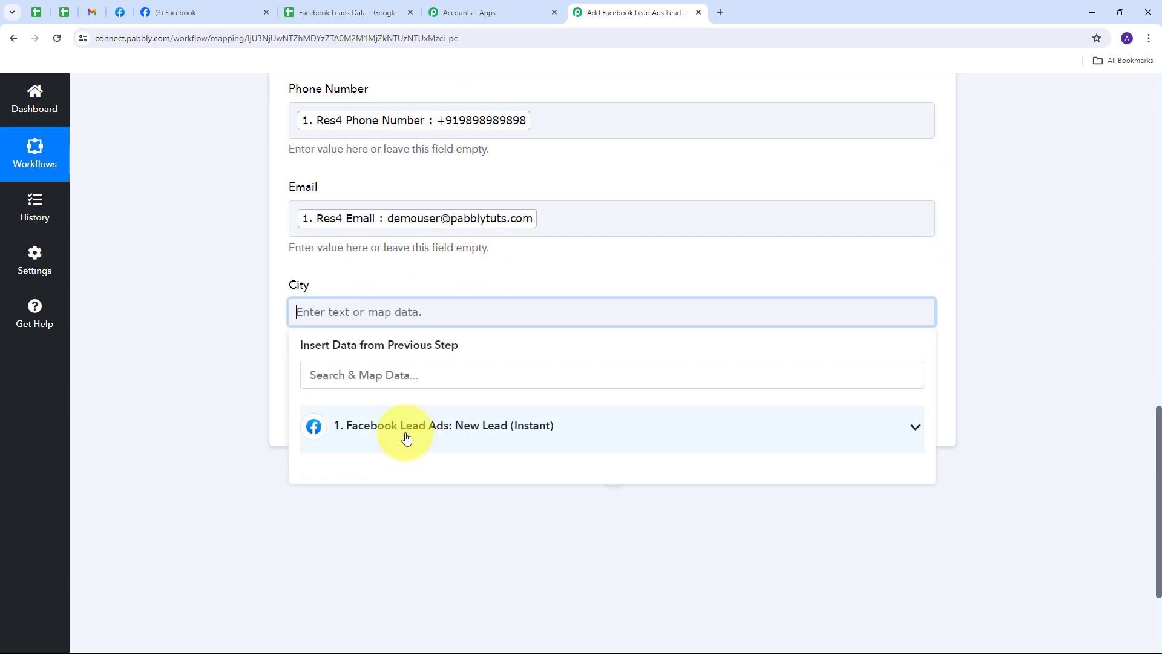
pyautogui.click(404, 429)
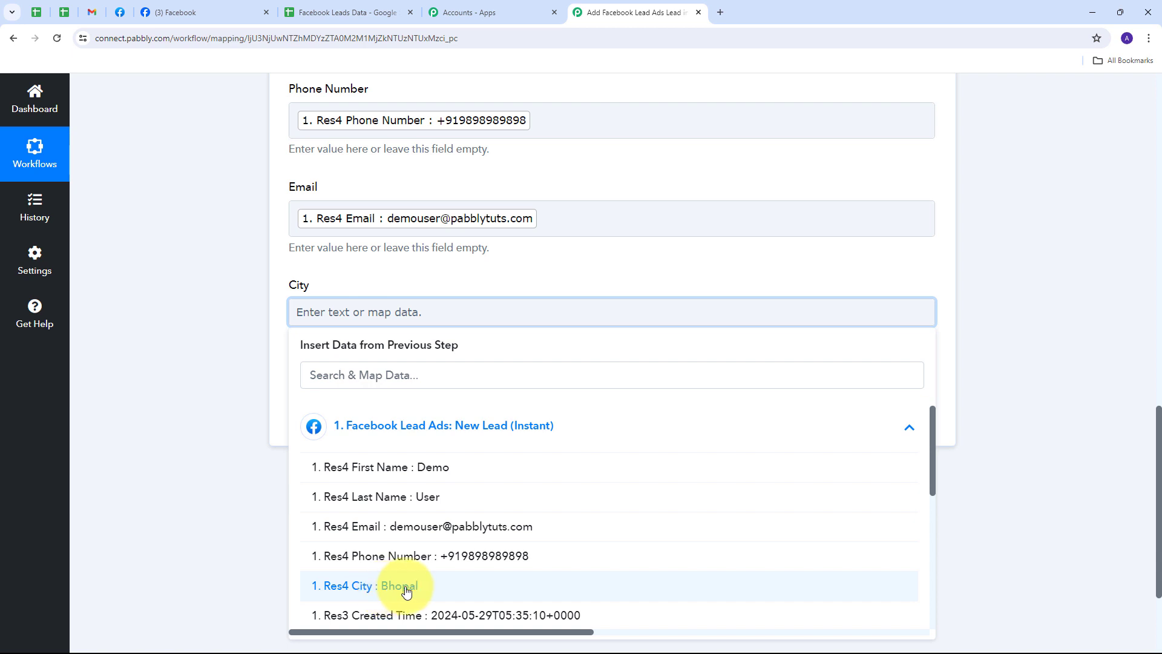
pyautogui.click(387, 594)
pyautogui.click(230, 421)
# Review the mapped fields, then save the action and send a test request.
pyautogui.scroll(4, 288, 172)
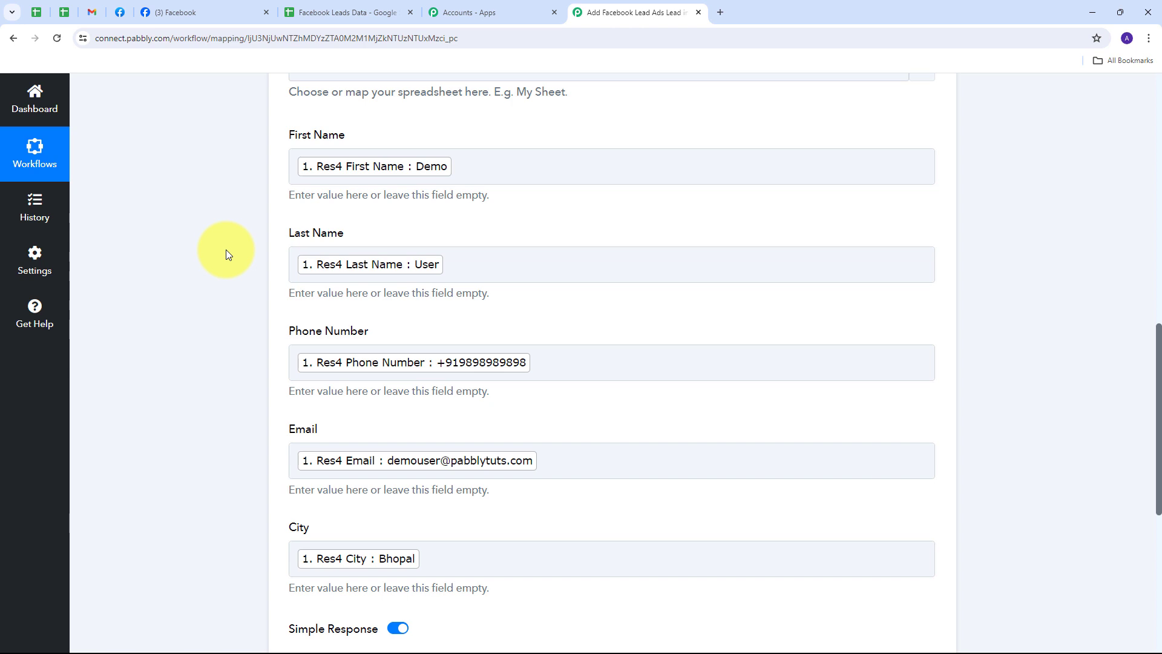
pyautogui.scroll(-1, 242, 266)
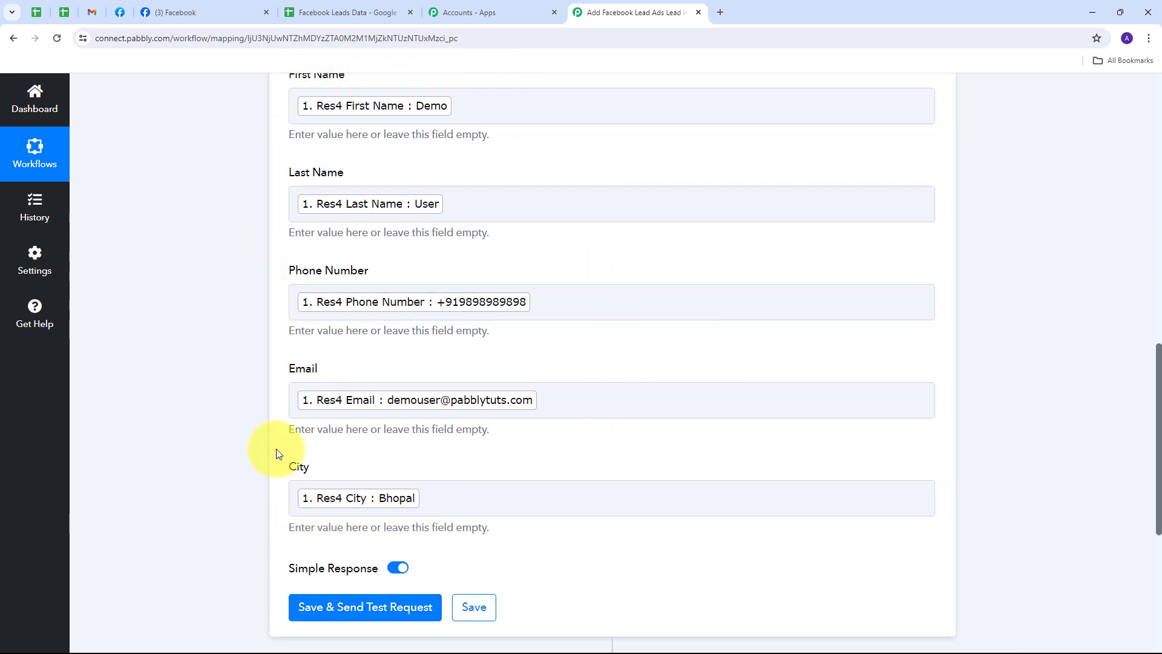
pyautogui.scroll(1, 276, 451)
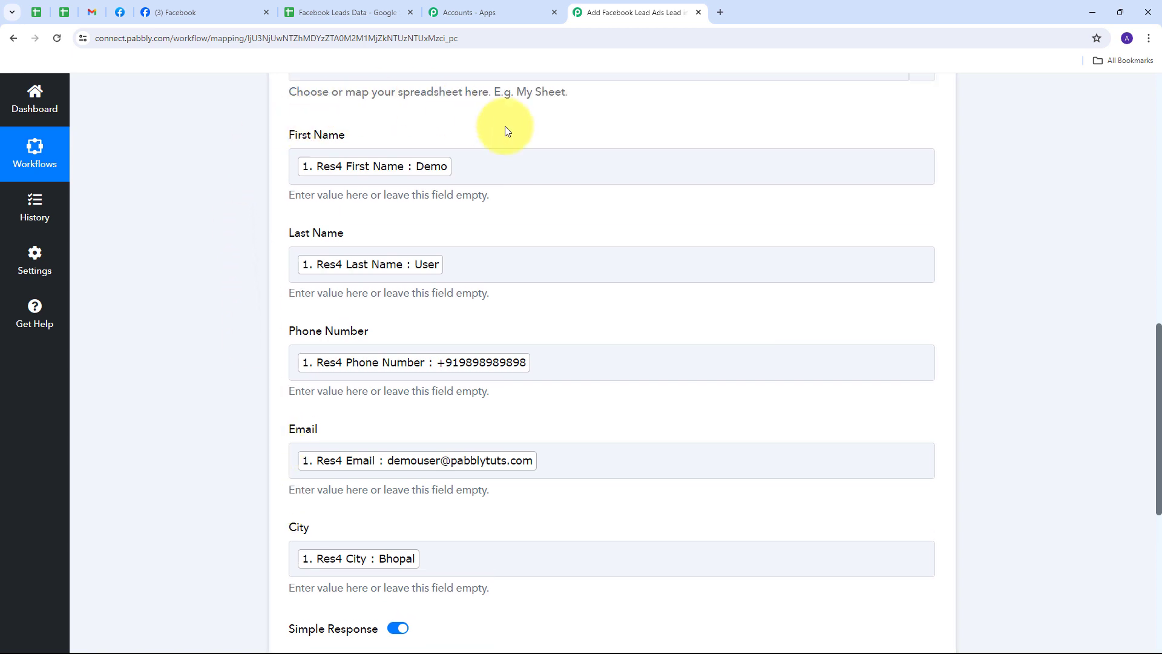
pyautogui.click(661, 169)
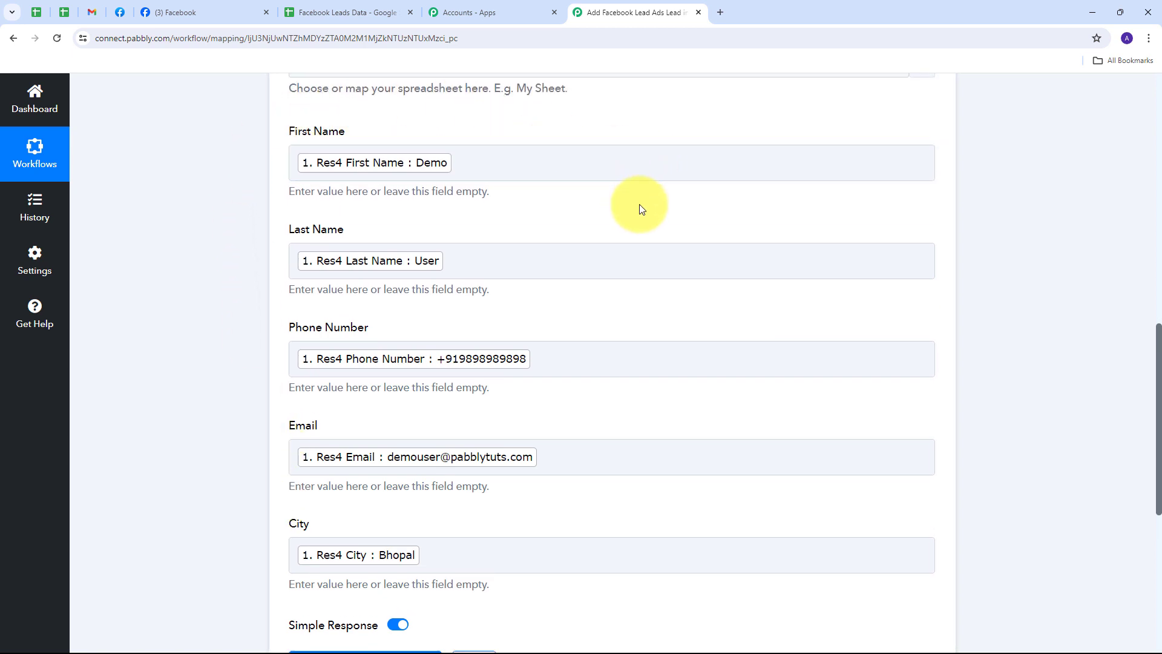
pyautogui.scroll(-6, 639, 204)
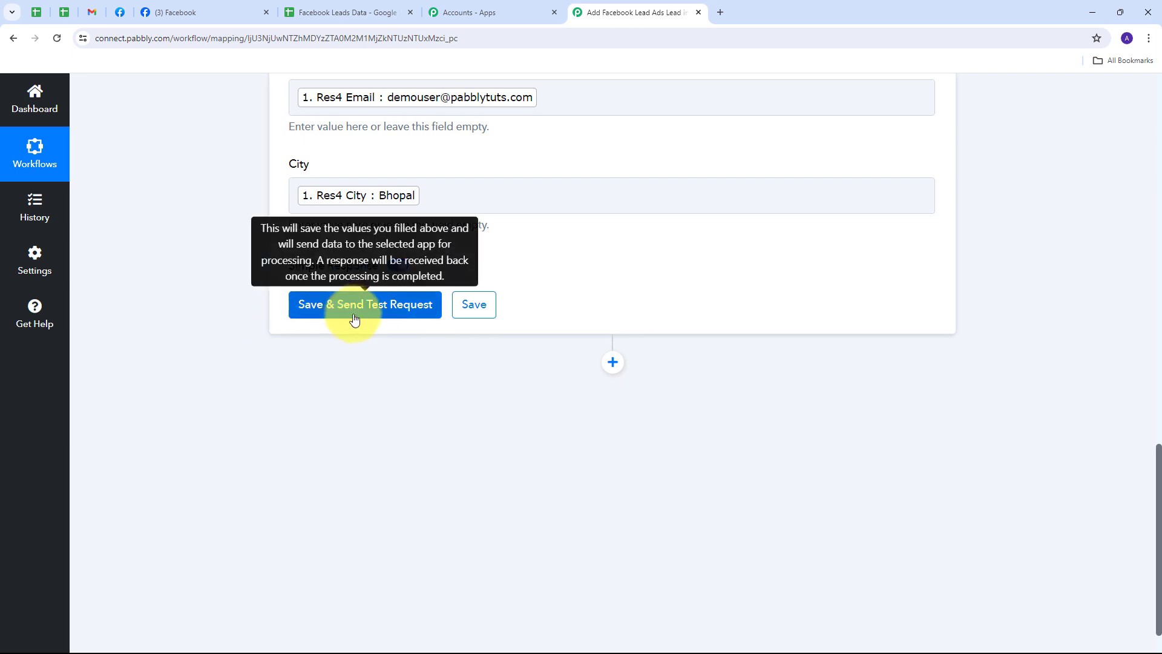
pyautogui.click(362, 314)
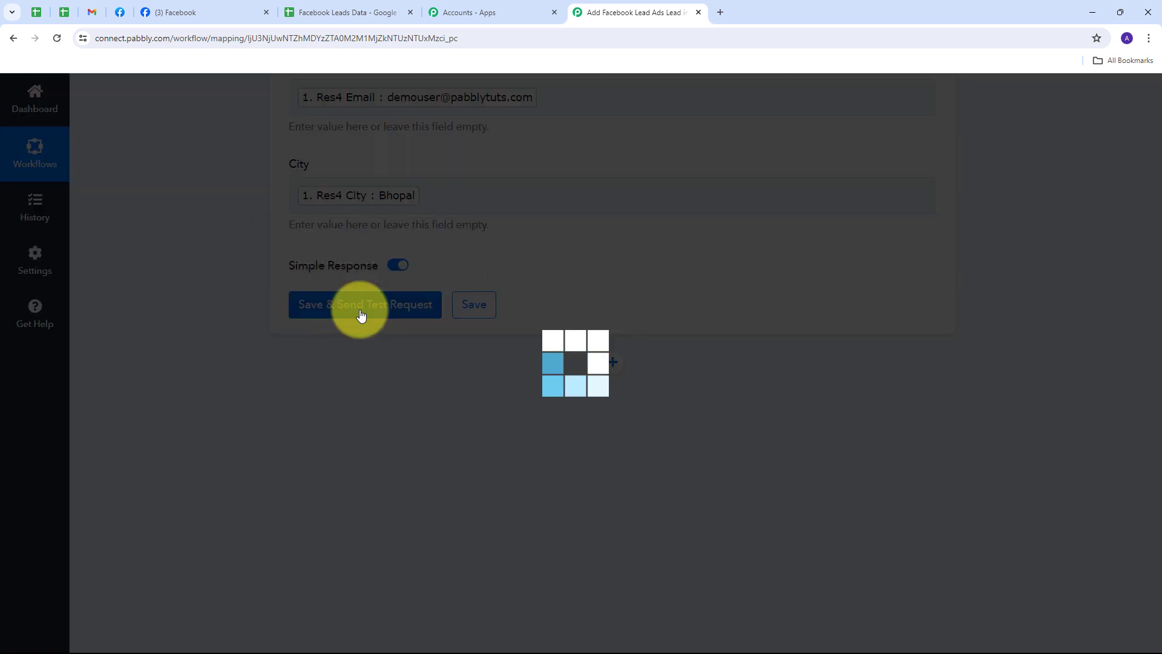
pyautogui.scroll(-3, 1018, 281)
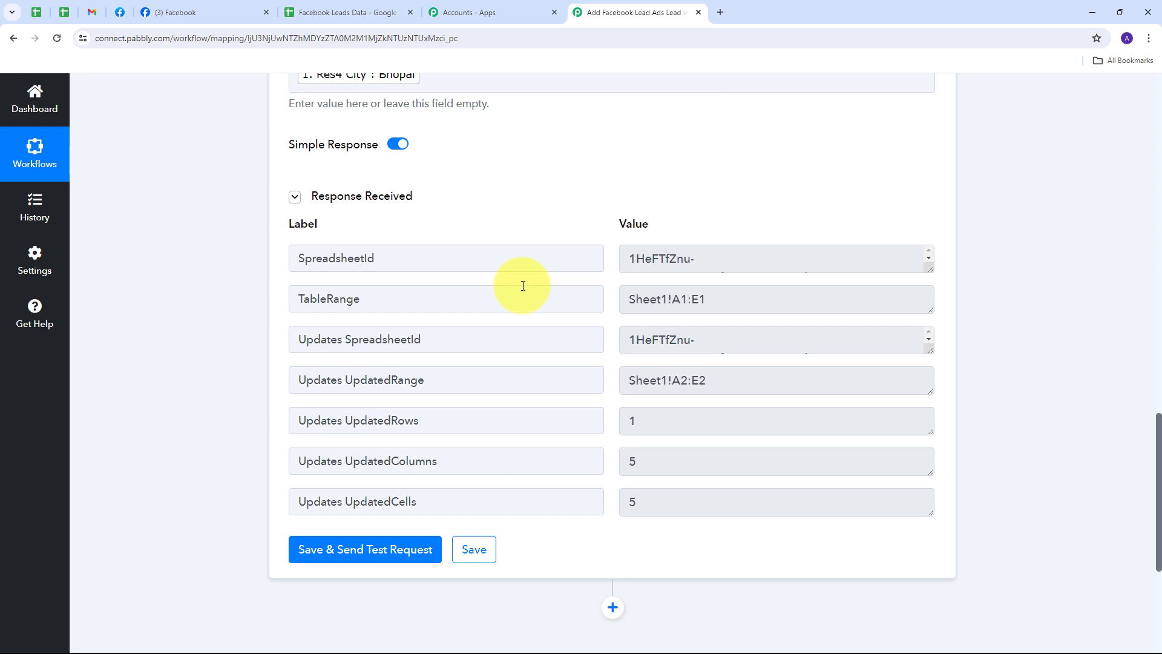
# Check the Facebook Leads Data sheet for the newly added lead row.
pyautogui.click(360, 7)
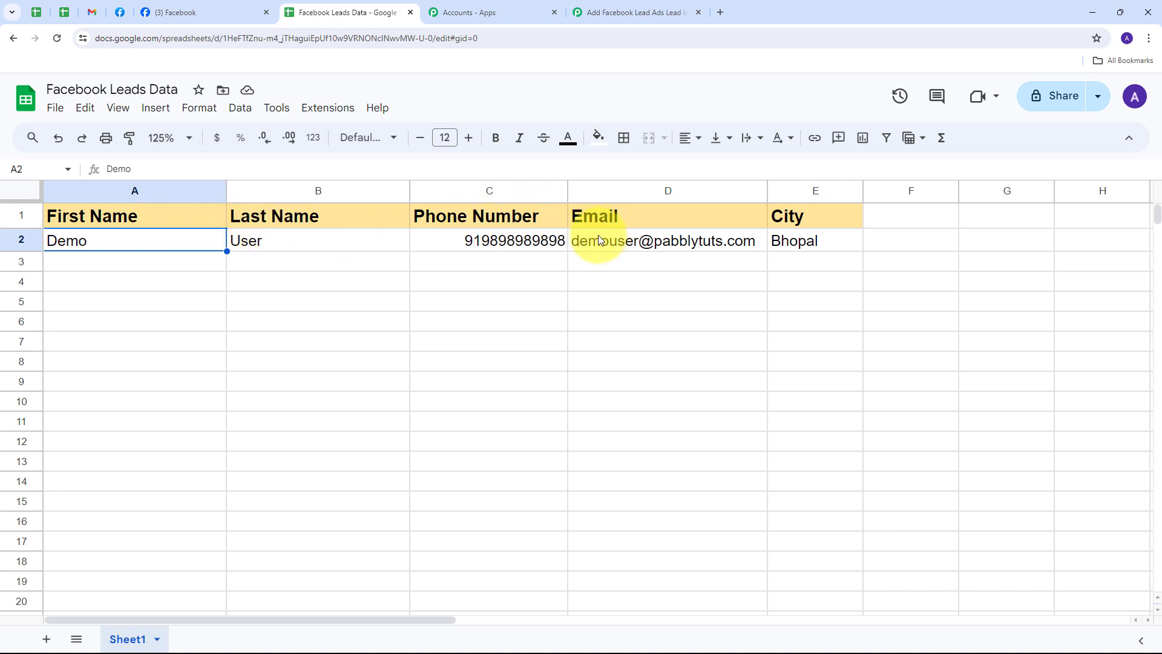
pyautogui.moveTo(587, 245)
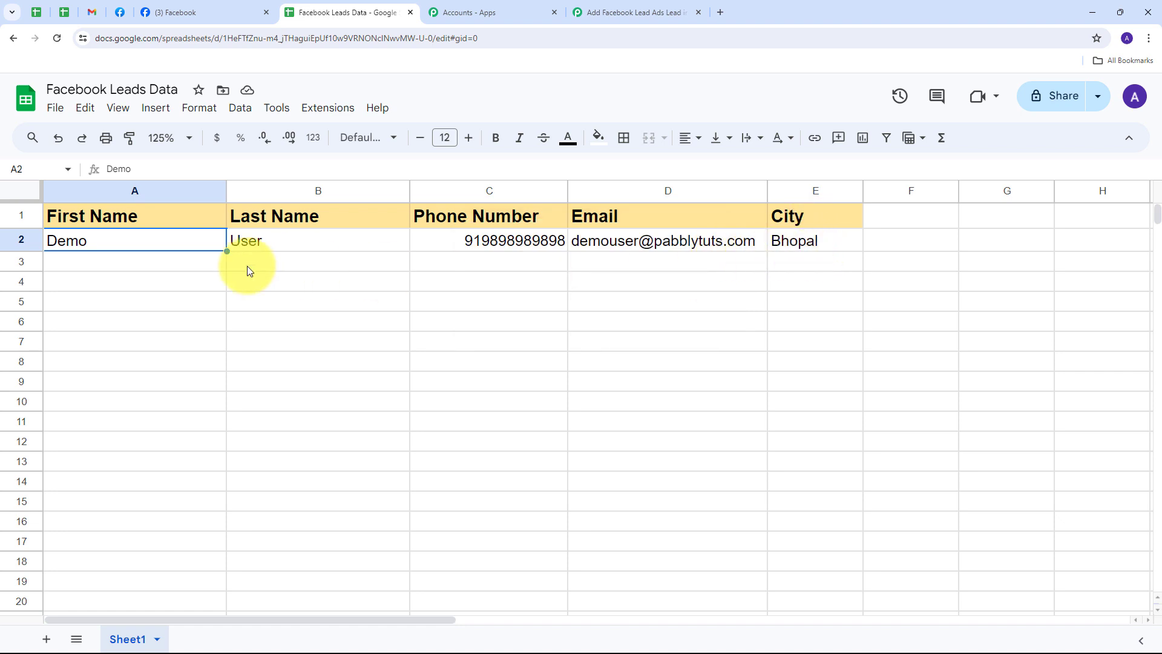
pyautogui.click(142, 265)
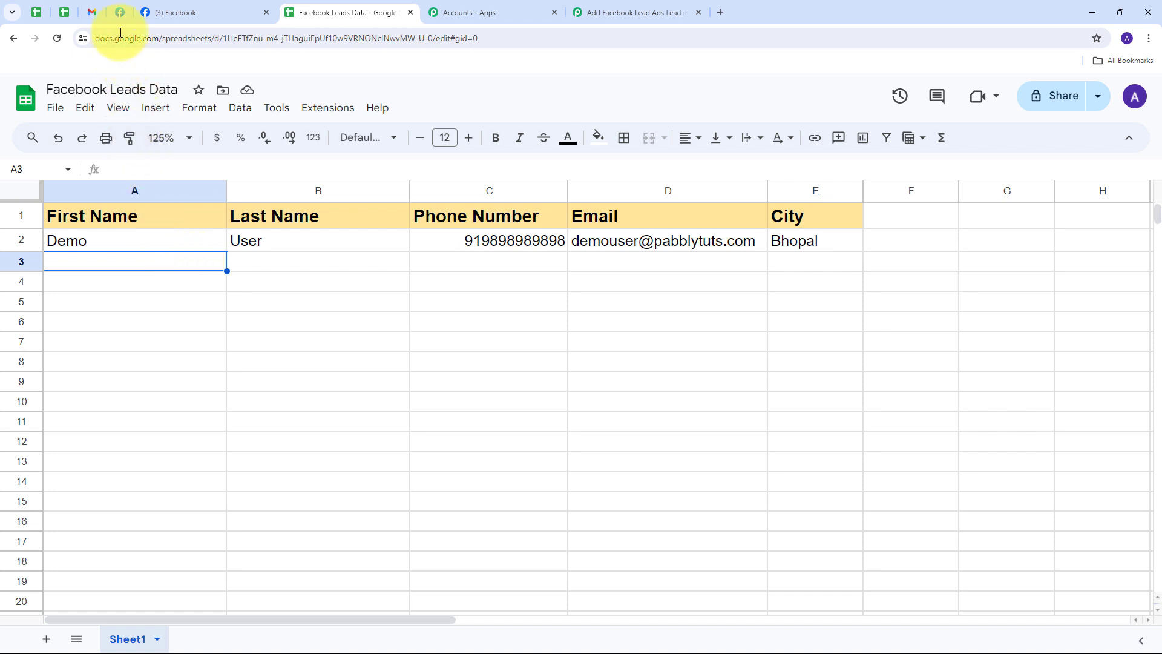
# Delete the previous test lead in the Lead Ads Testing Tool and open the form preview.
pyautogui.click(120, 12)
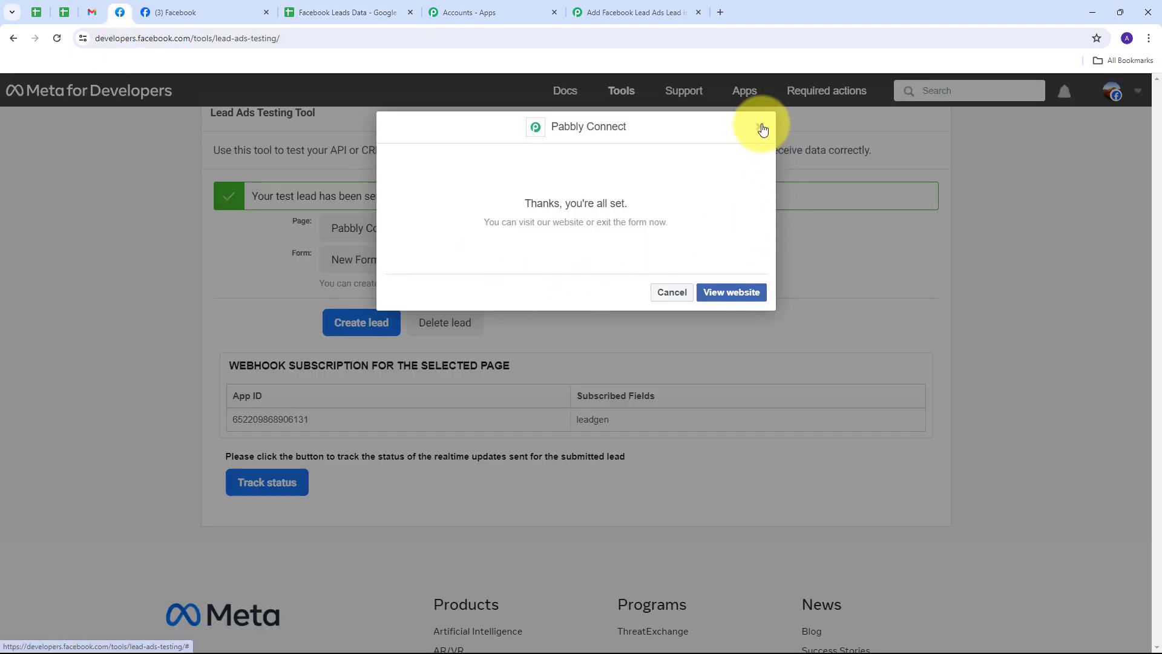
pyautogui.click(759, 128)
pyautogui.click(450, 325)
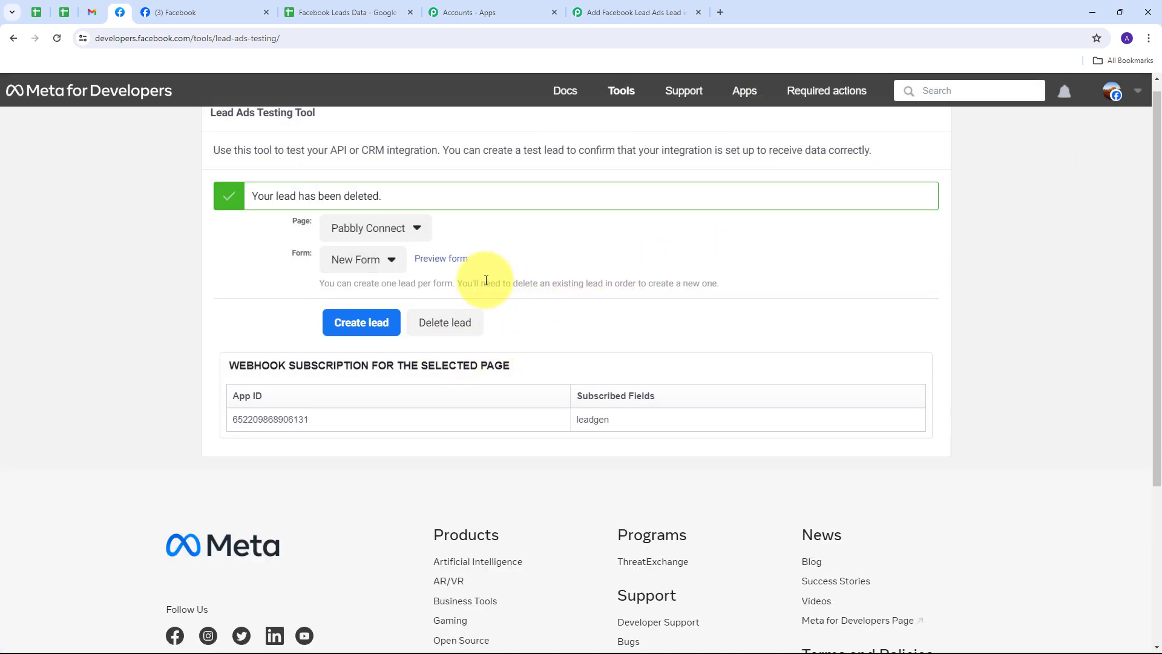
pyautogui.click(444, 265)
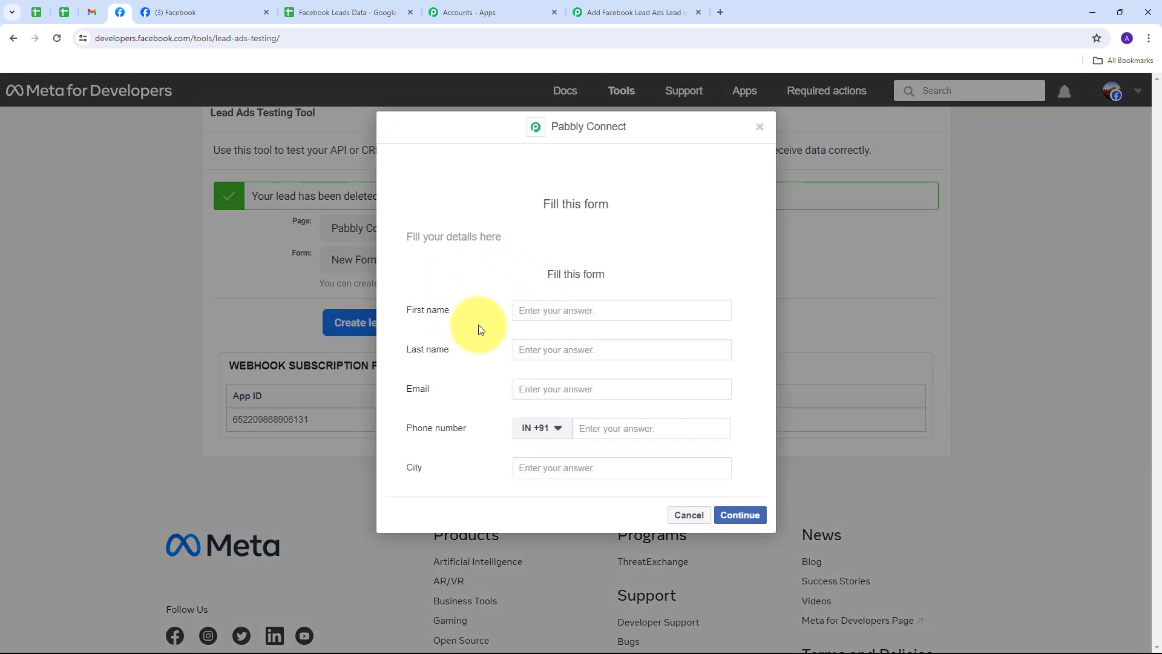
# Fill the test lead form with first name Test, last name User, an e-mail, a phone number and city Indore, and submit it.
pyautogui.click(544, 314)
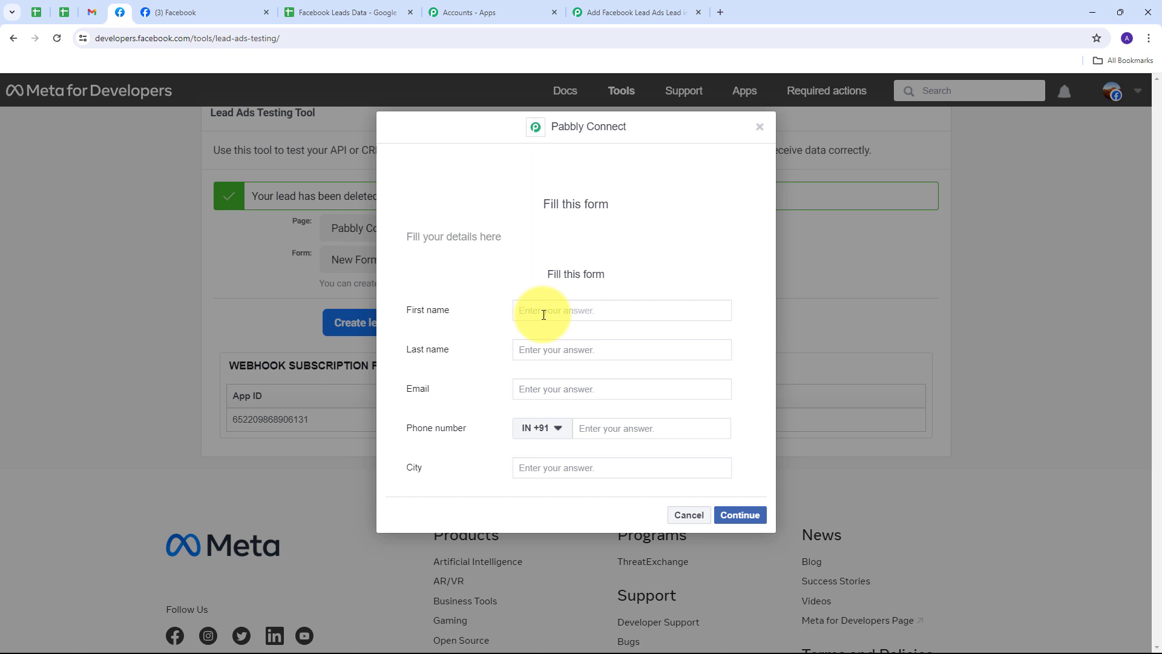
pyautogui.press('Tab')
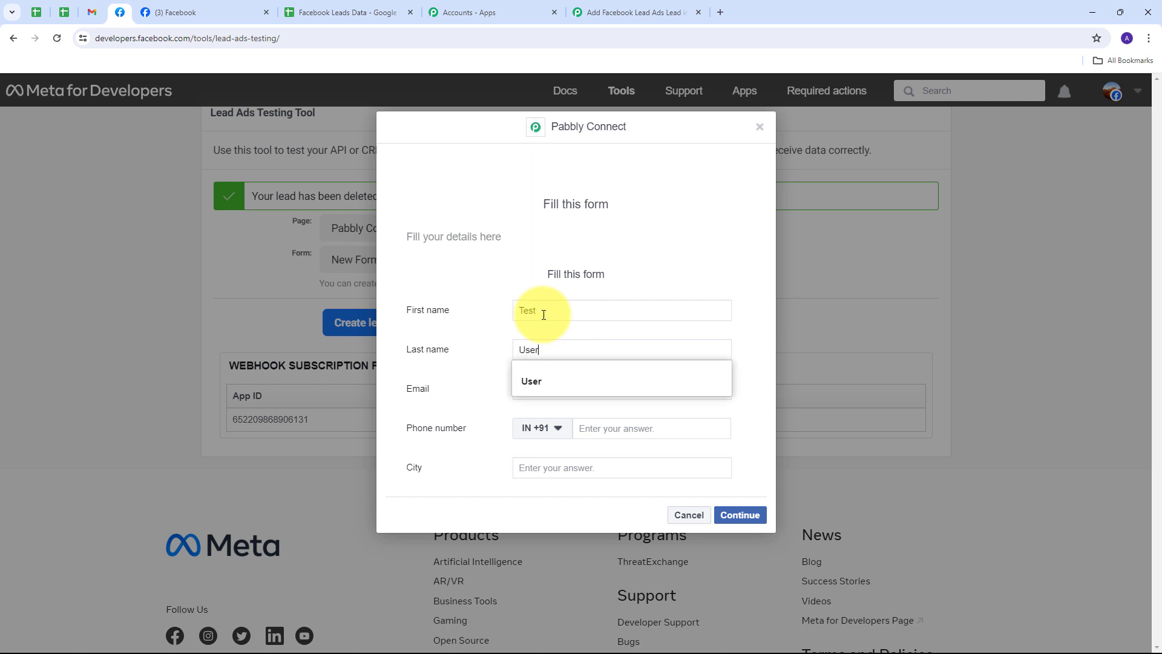
pyautogui.press('Tab')
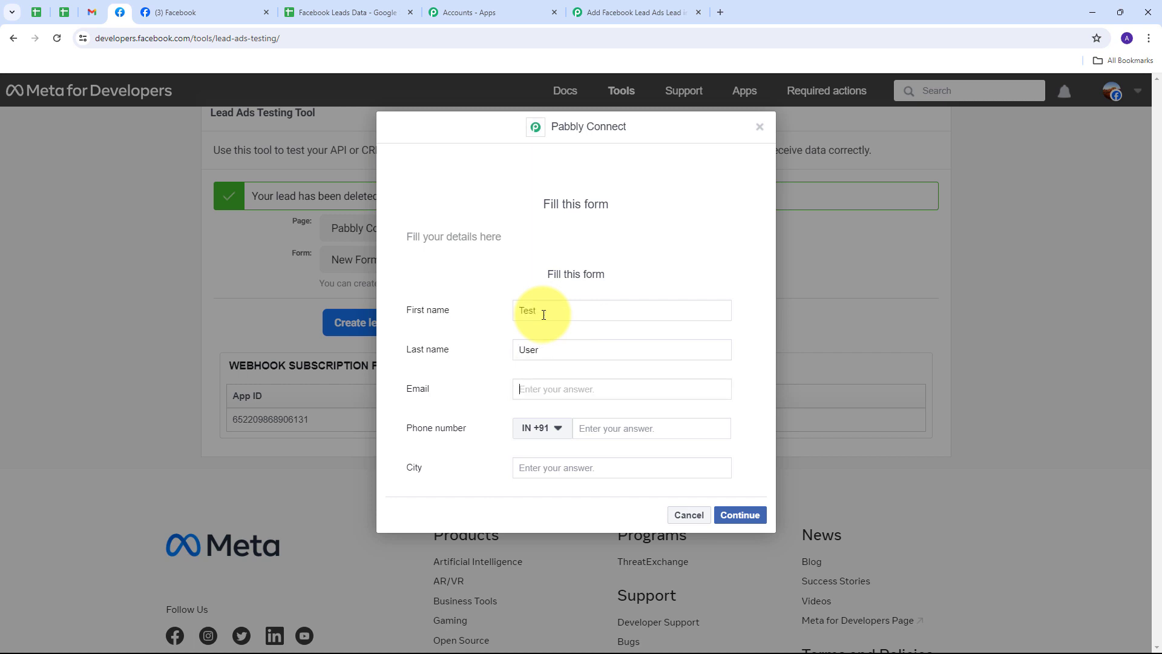
pyautogui.press('Tab')
pyautogui.press('Tab')
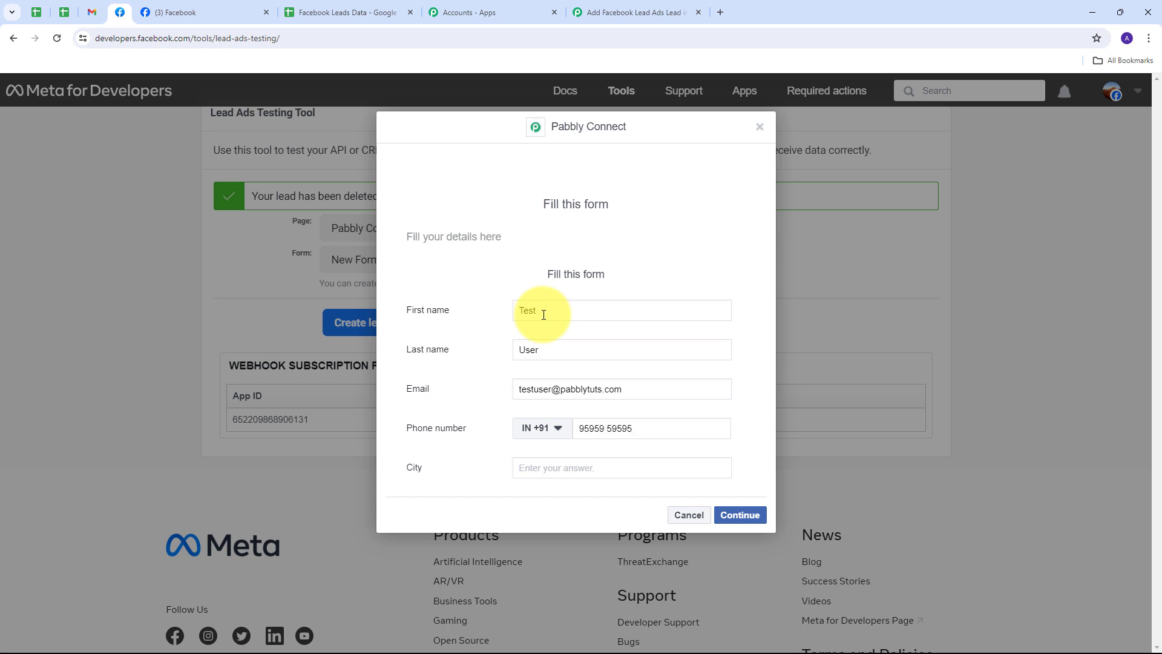
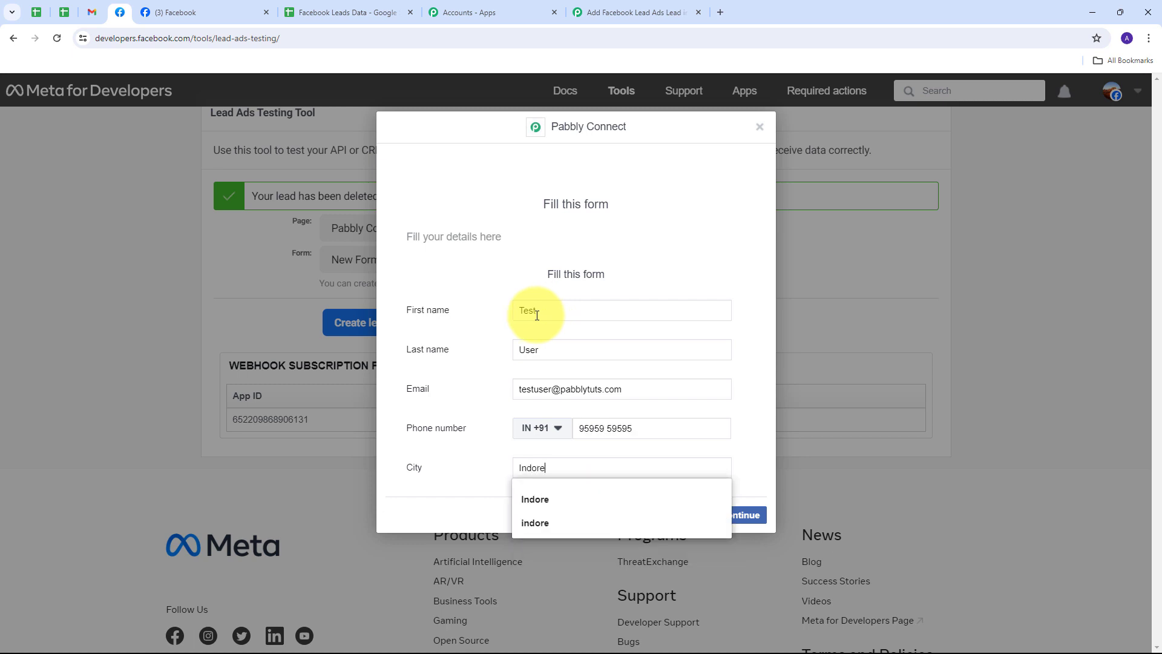
pyautogui.click(467, 338)
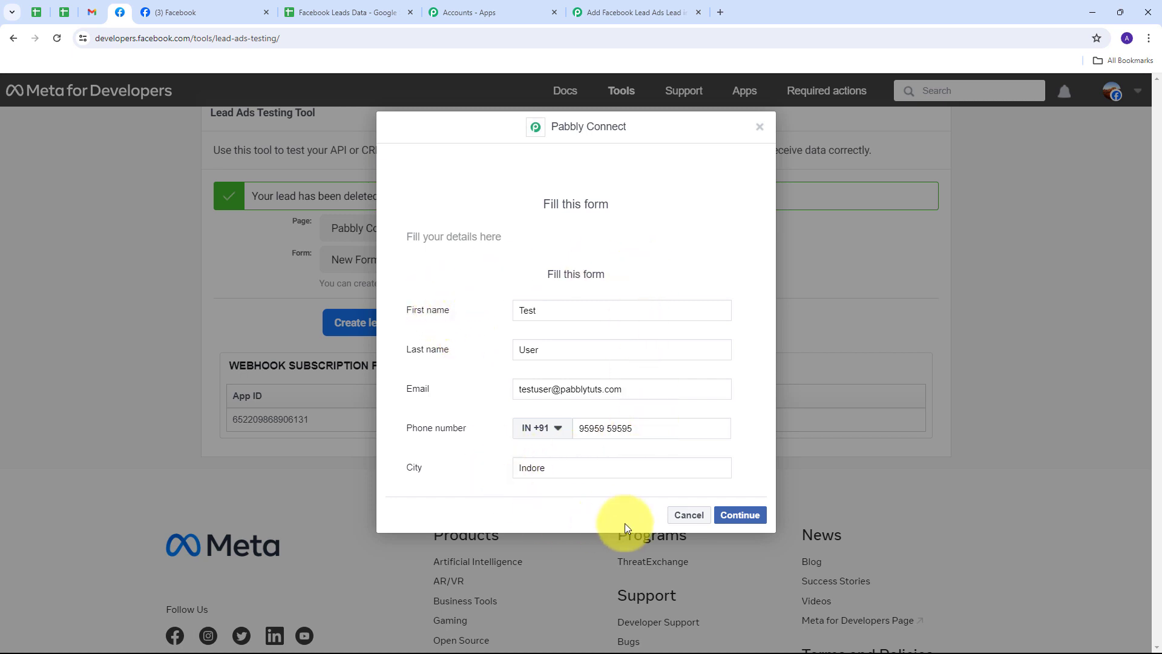
pyautogui.click(731, 512)
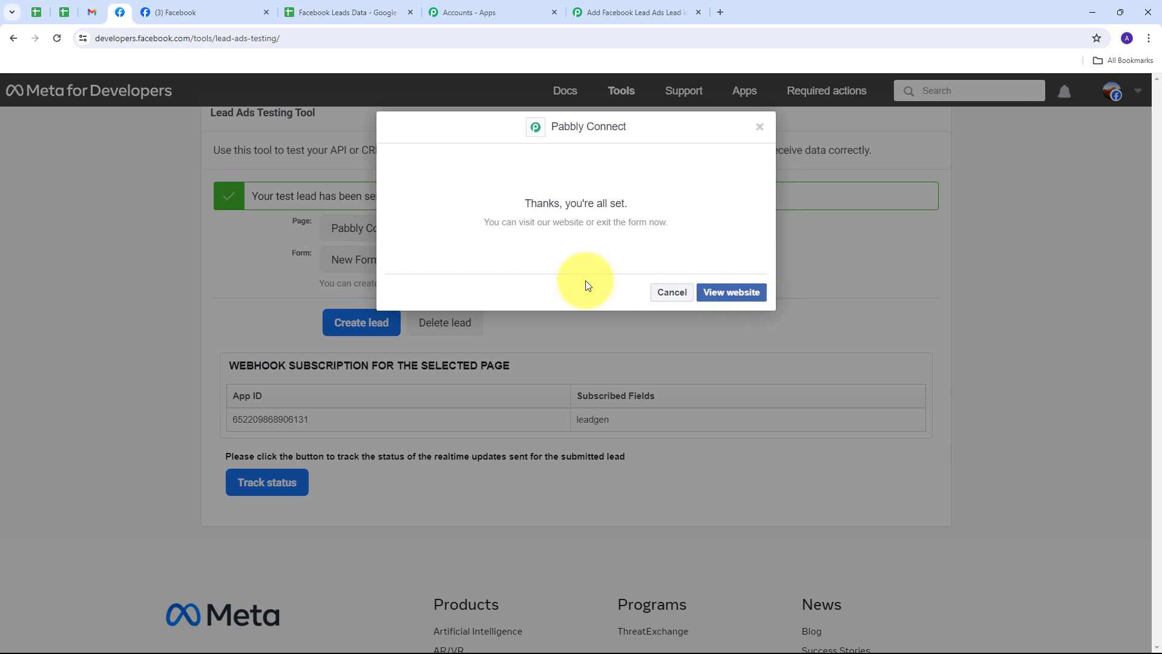
# Check the Facebook Leads Data sheet for the new lead row, then return to the Pabbly workflow overview.
pyautogui.click(362, 10)
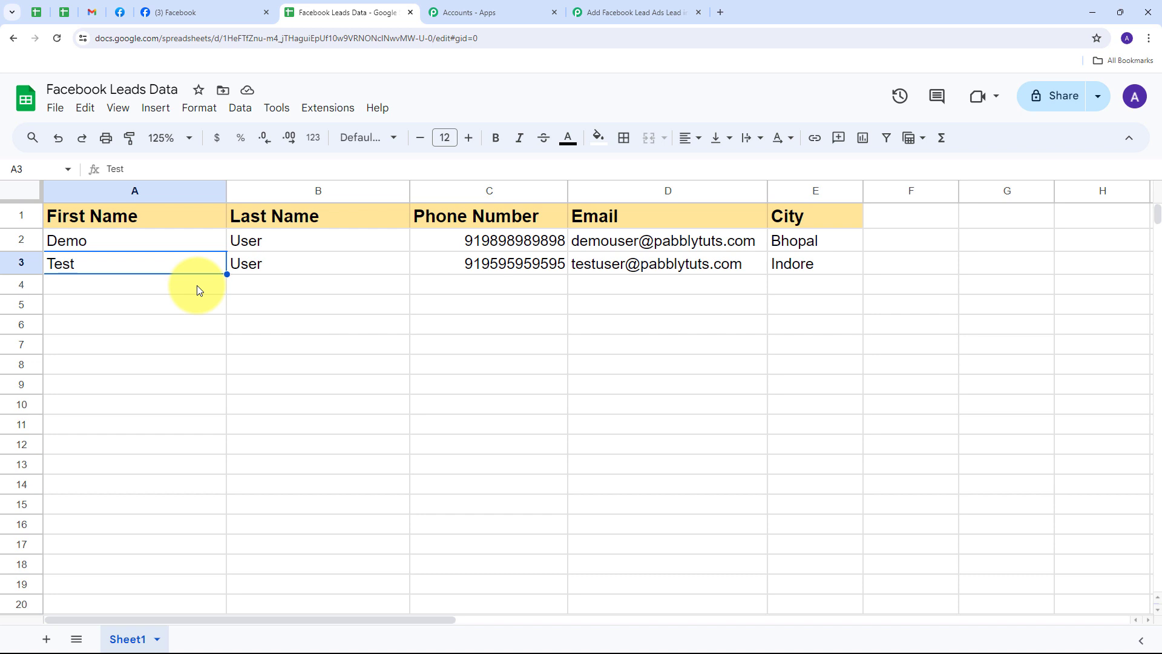
pyautogui.click(632, 12)
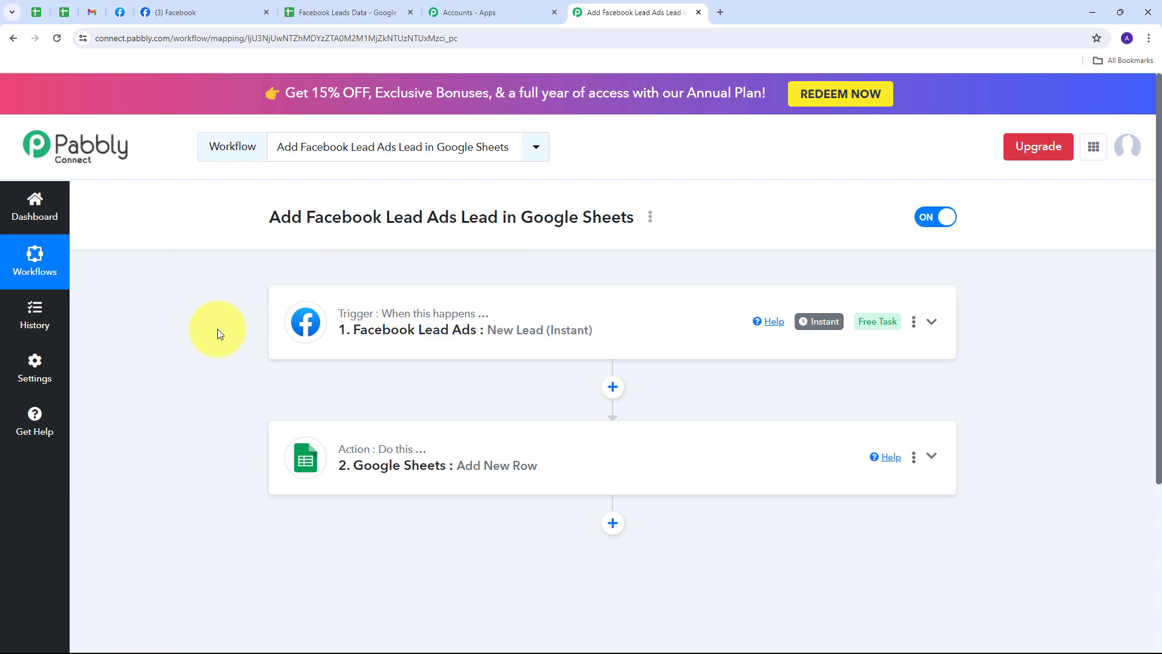
pyautogui.scroll(-1, 219, 334)
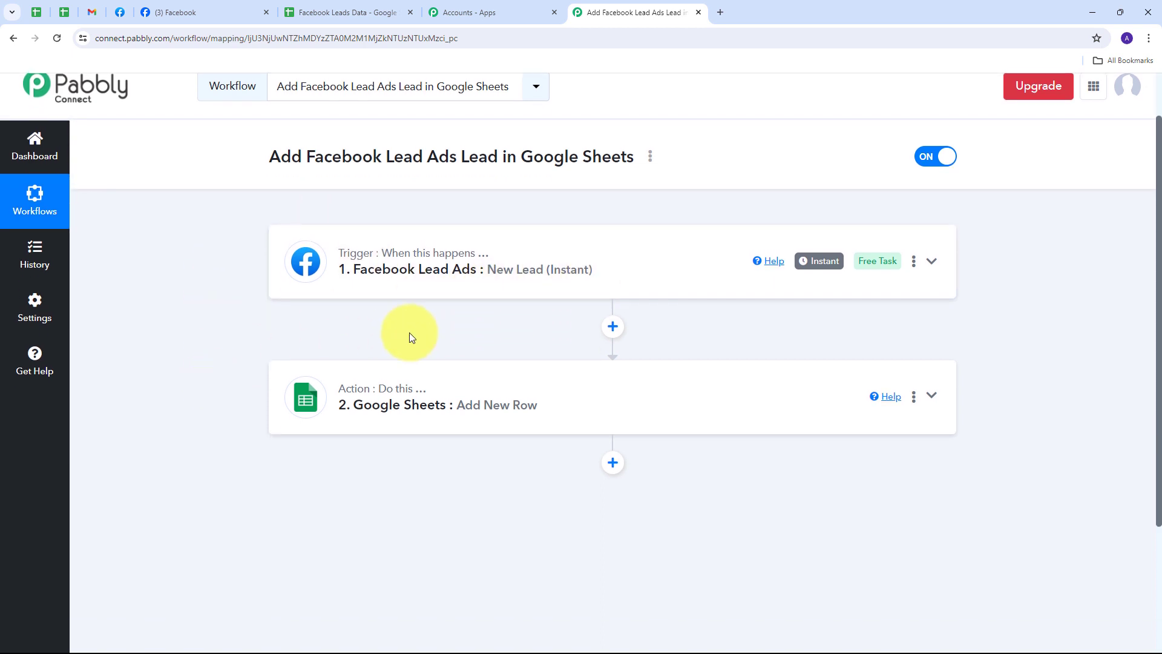
pyautogui.moveTo(376, 392)
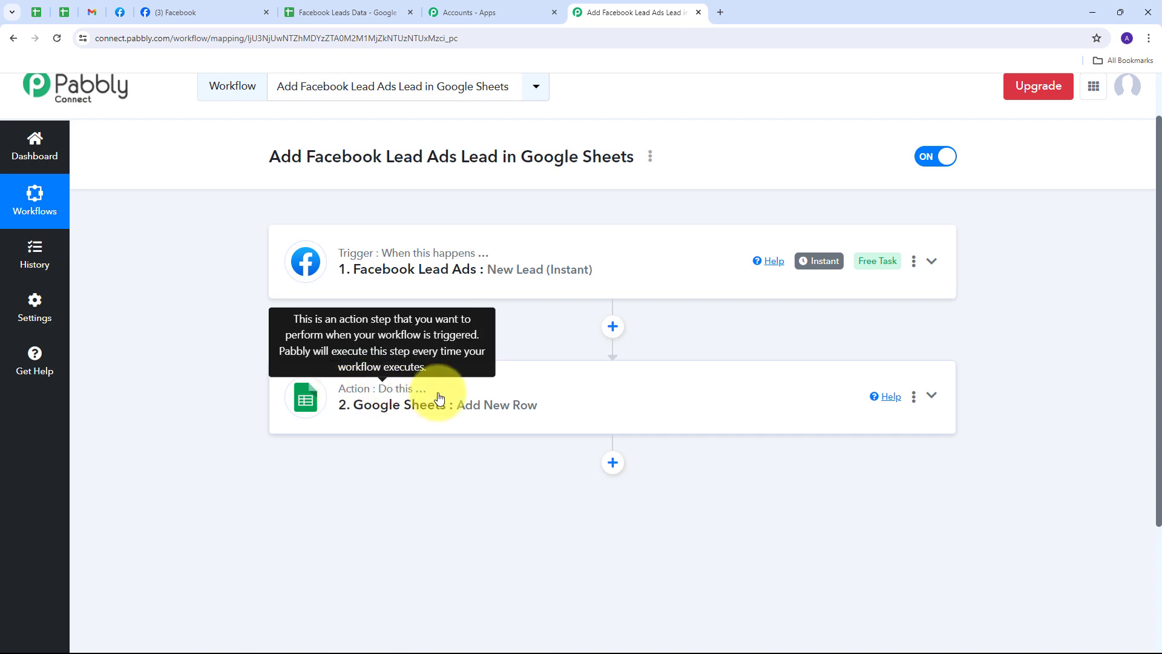
pyautogui.scroll(1, 253, 338)
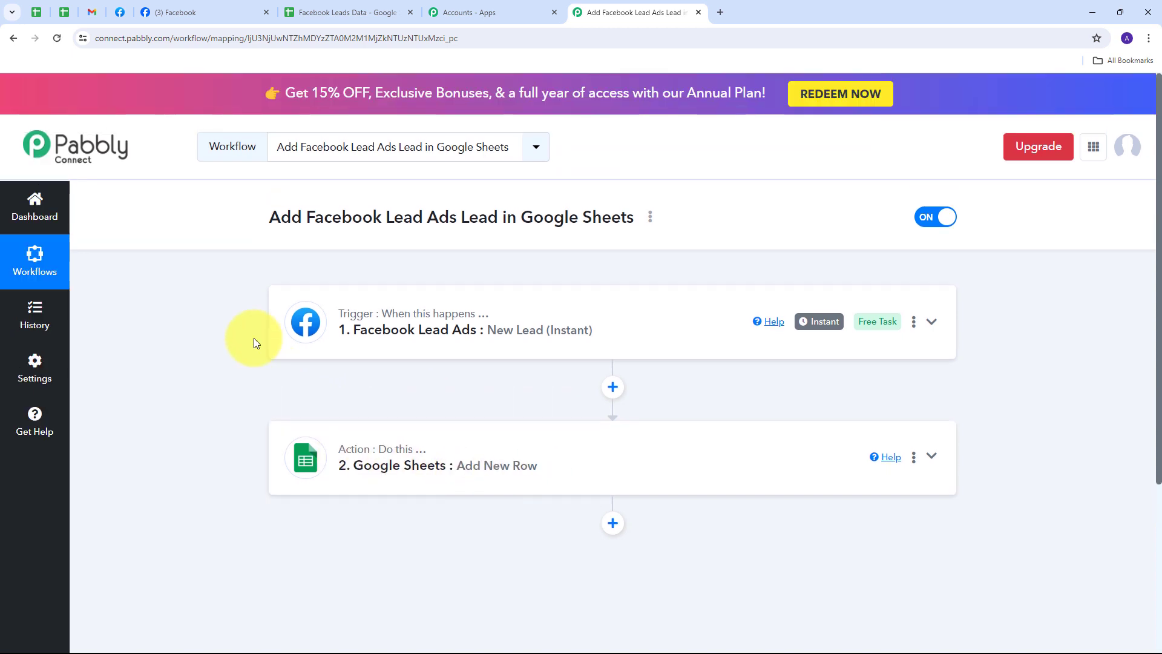